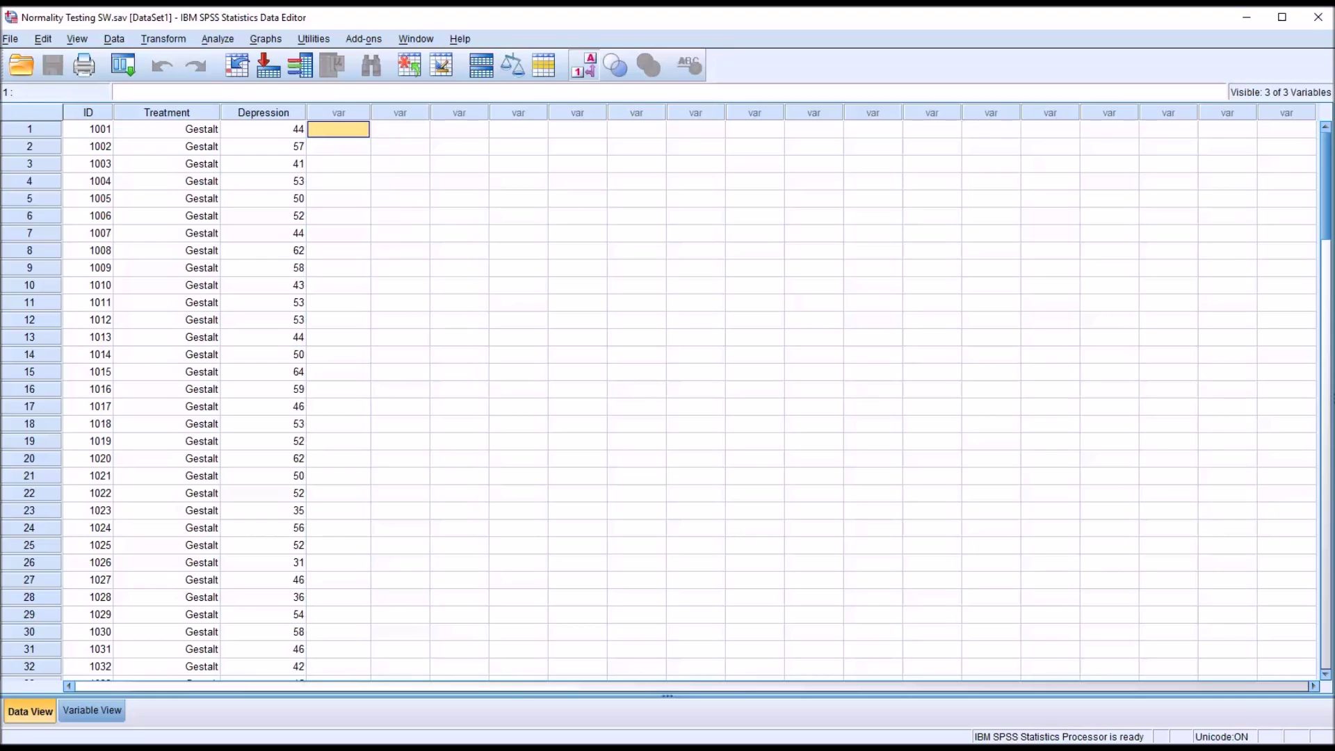
Examine the ID, Treatment and Depression variables in the normality testing dataset.
left_click(94, 114)
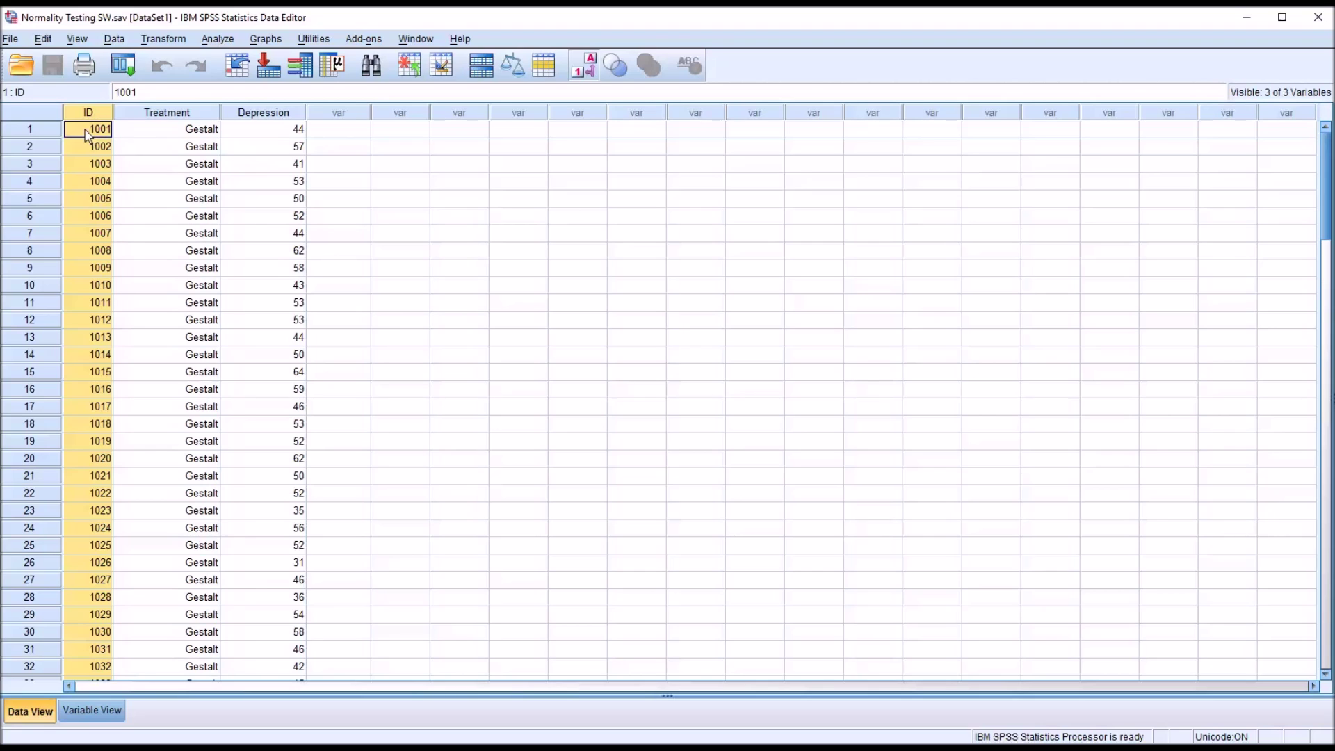
left_click(155, 114)
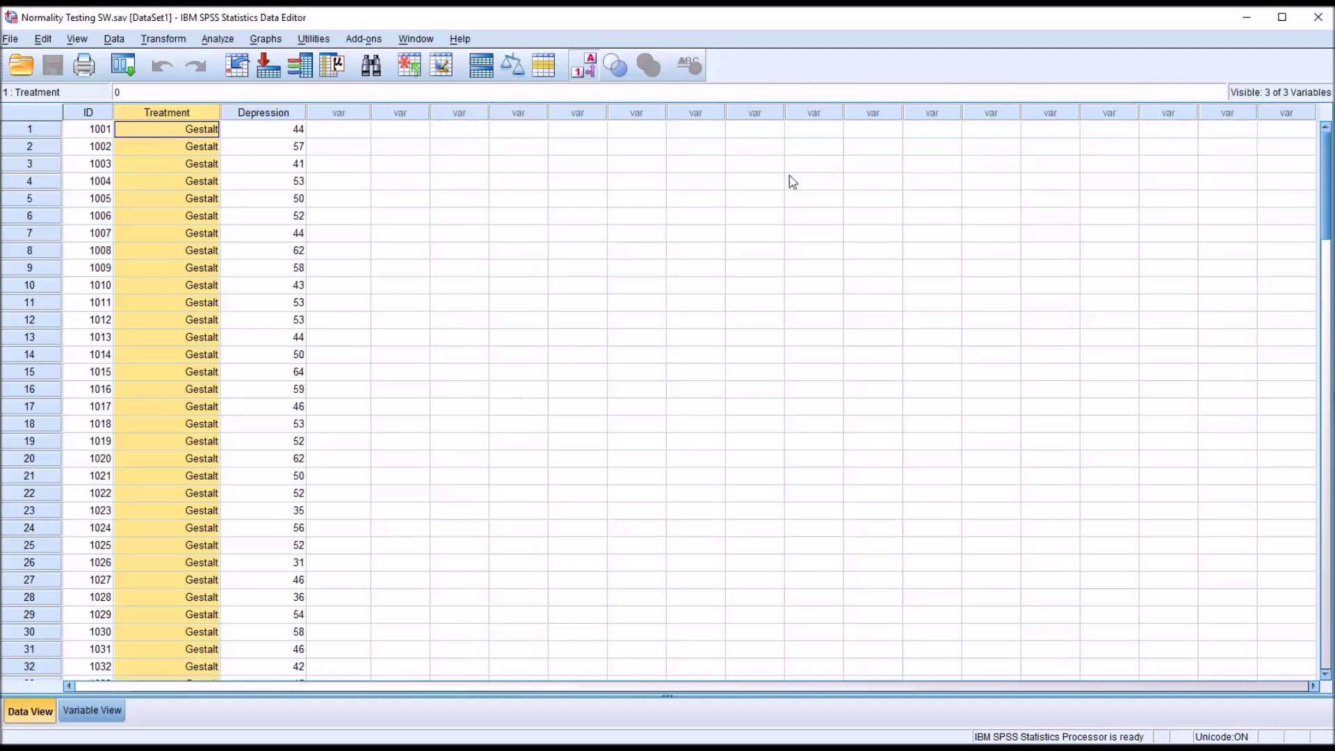
left_click_drag(1328, 170, 1266, 164)
left_click(263, 115)
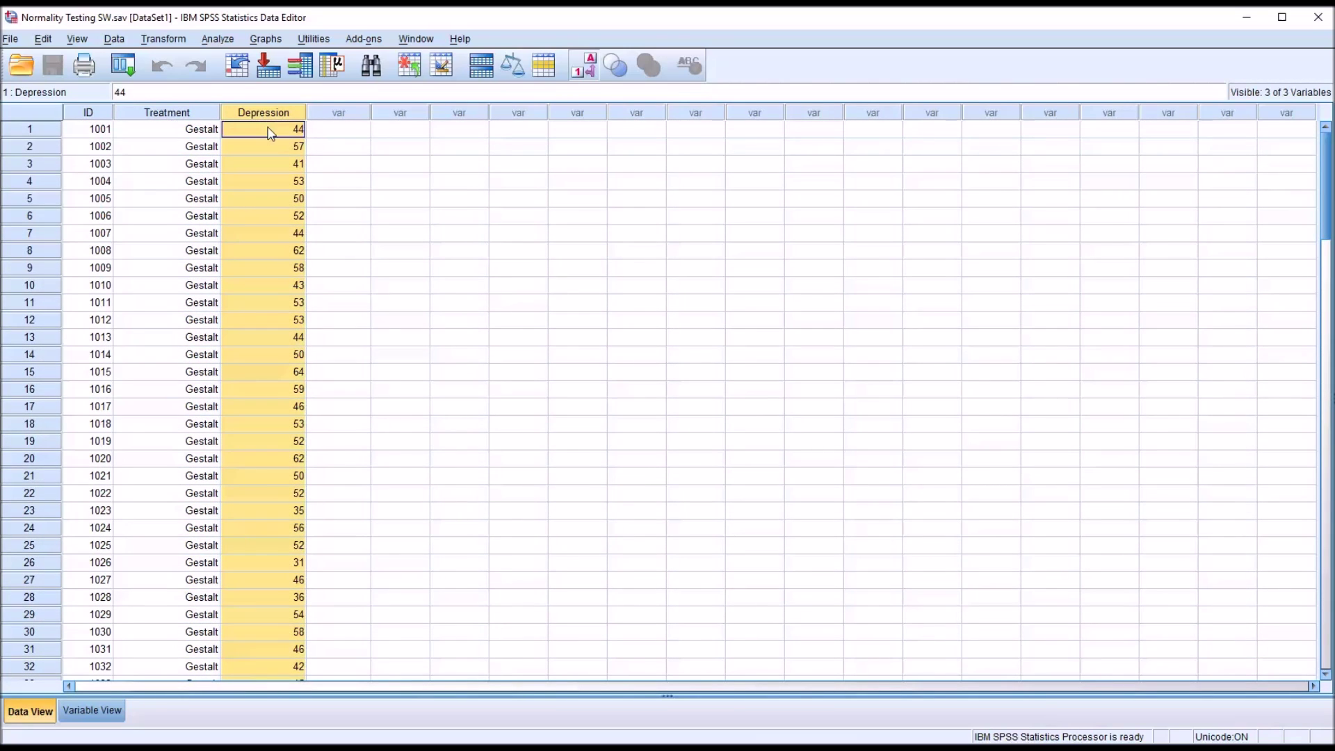
left_click(330, 132)
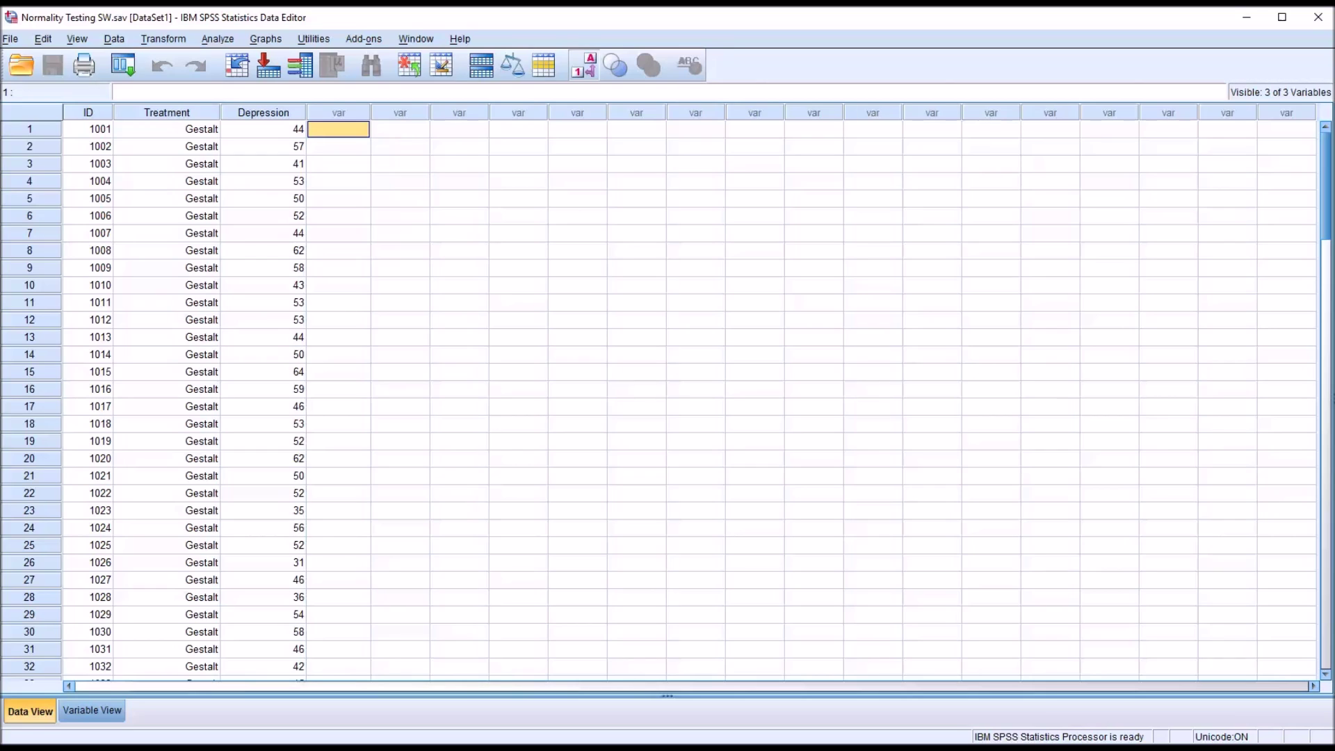
left_click(268, 123)
left_click(267, 115)
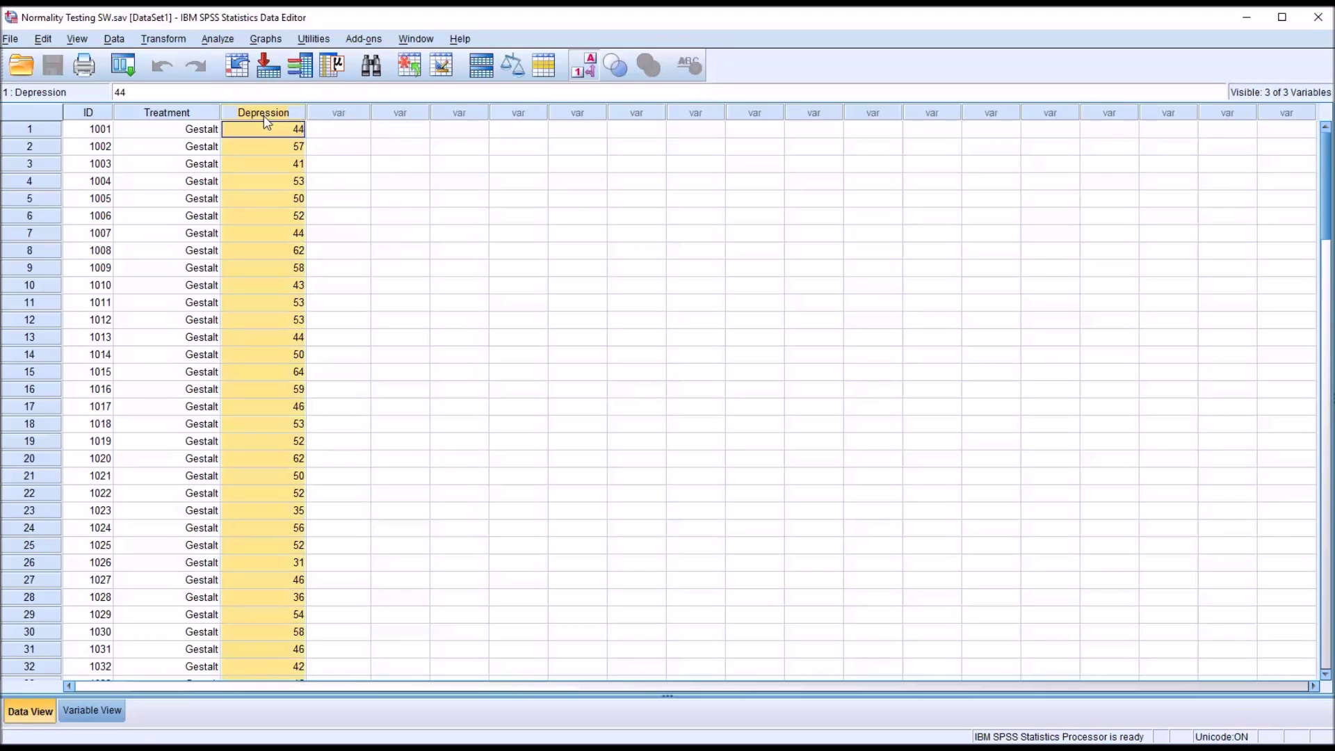
left_click(322, 131)
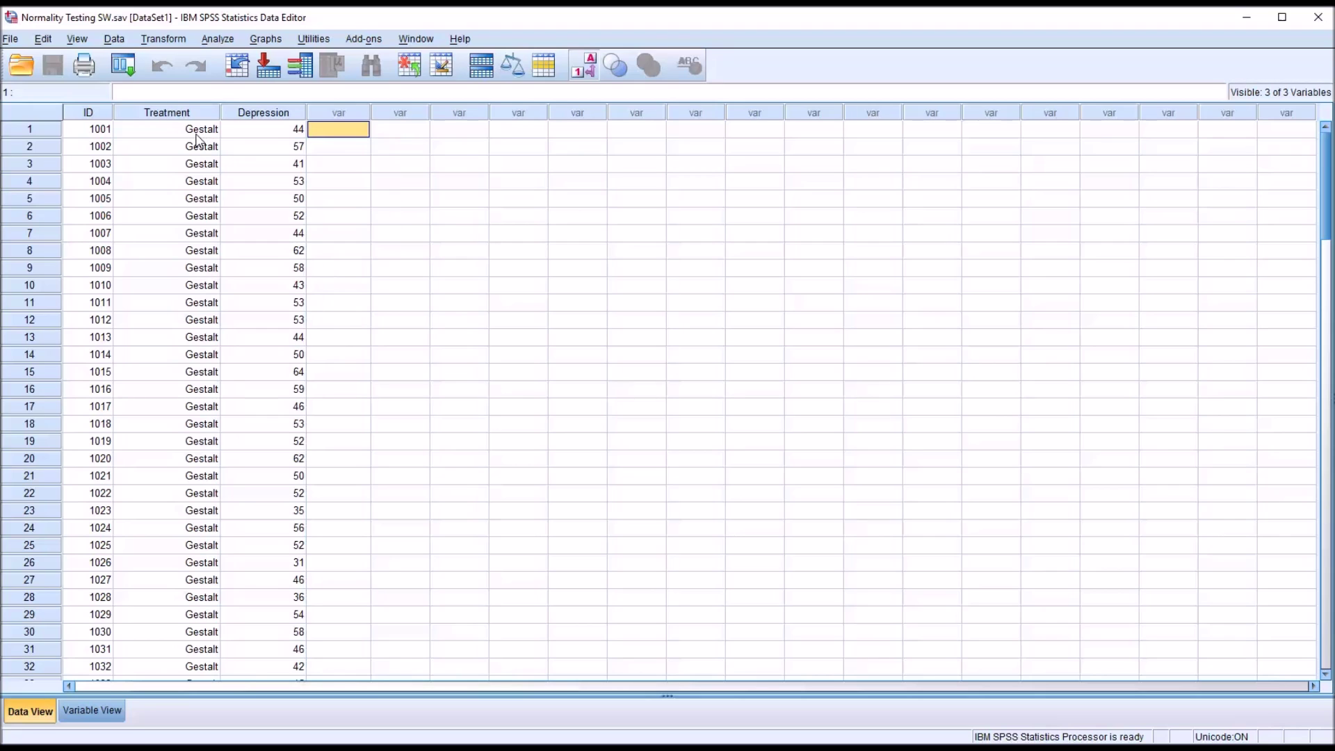
Start an Explore analysis under Descriptive Statistics with Depression as the dependent variable.
left_click(214, 40)
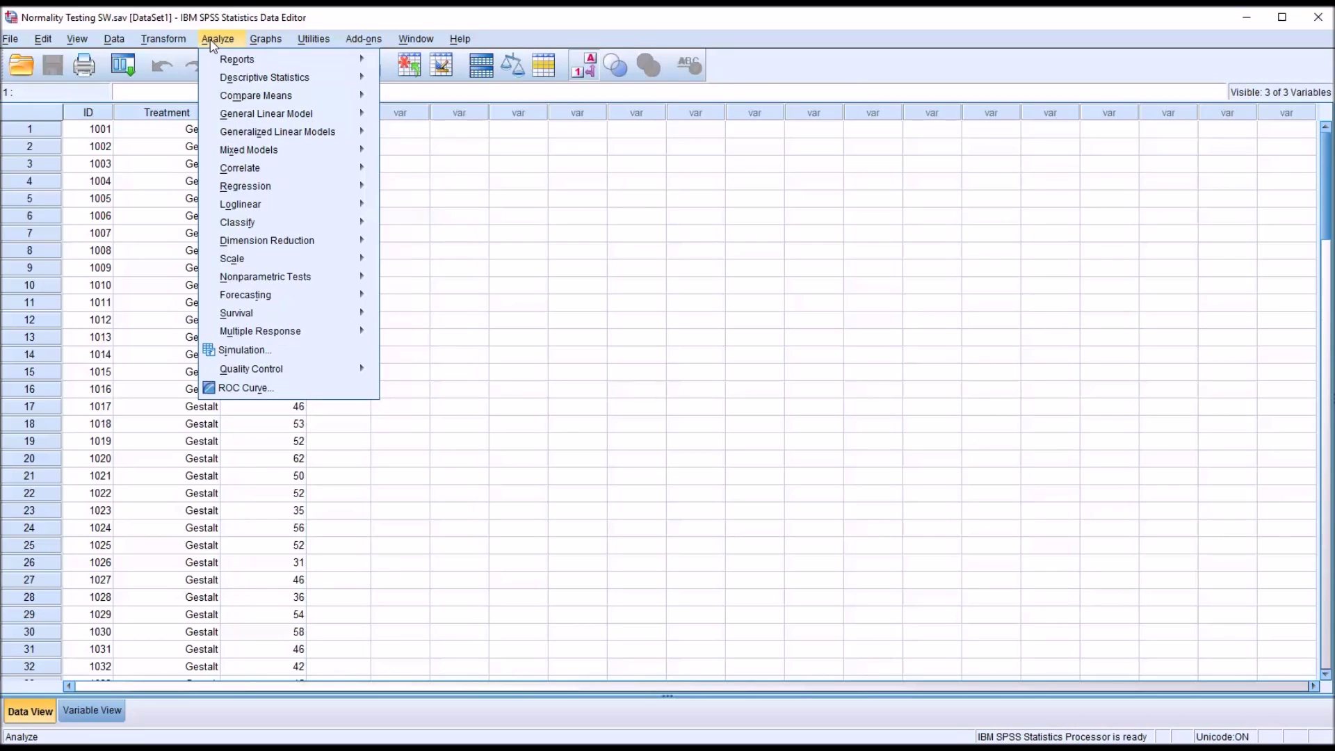
mouse_move(237, 79)
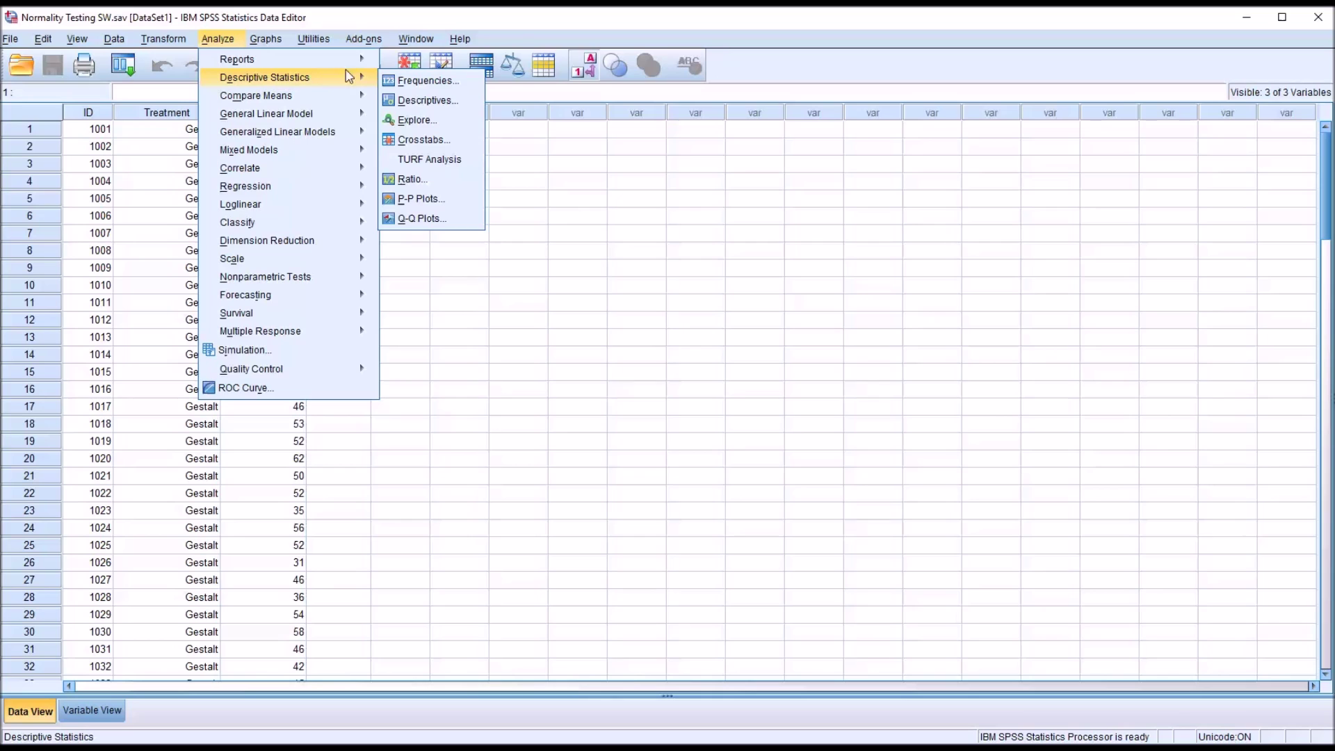
left_click(402, 121)
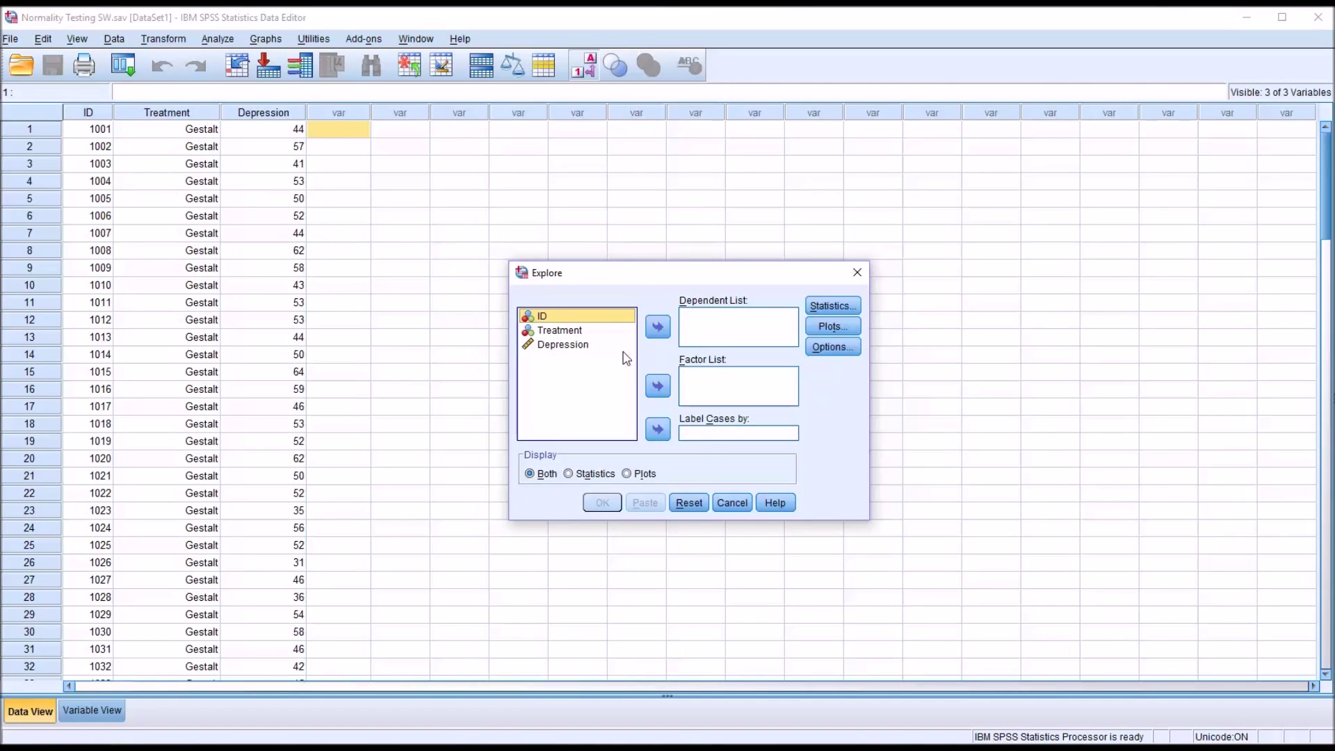
left_click_drag(565, 346, 736, 330)
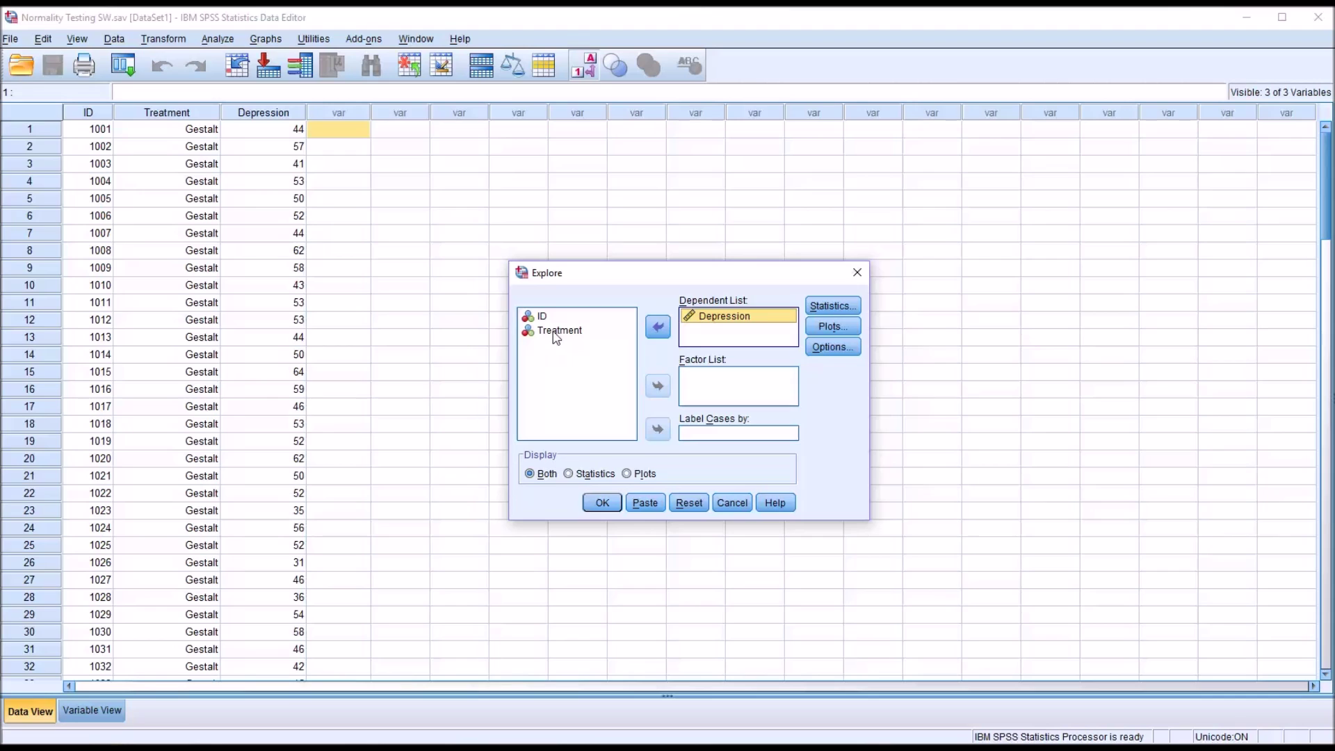
Add outliers to the statistics produced by the Explore analysis.
left_click(816, 307)
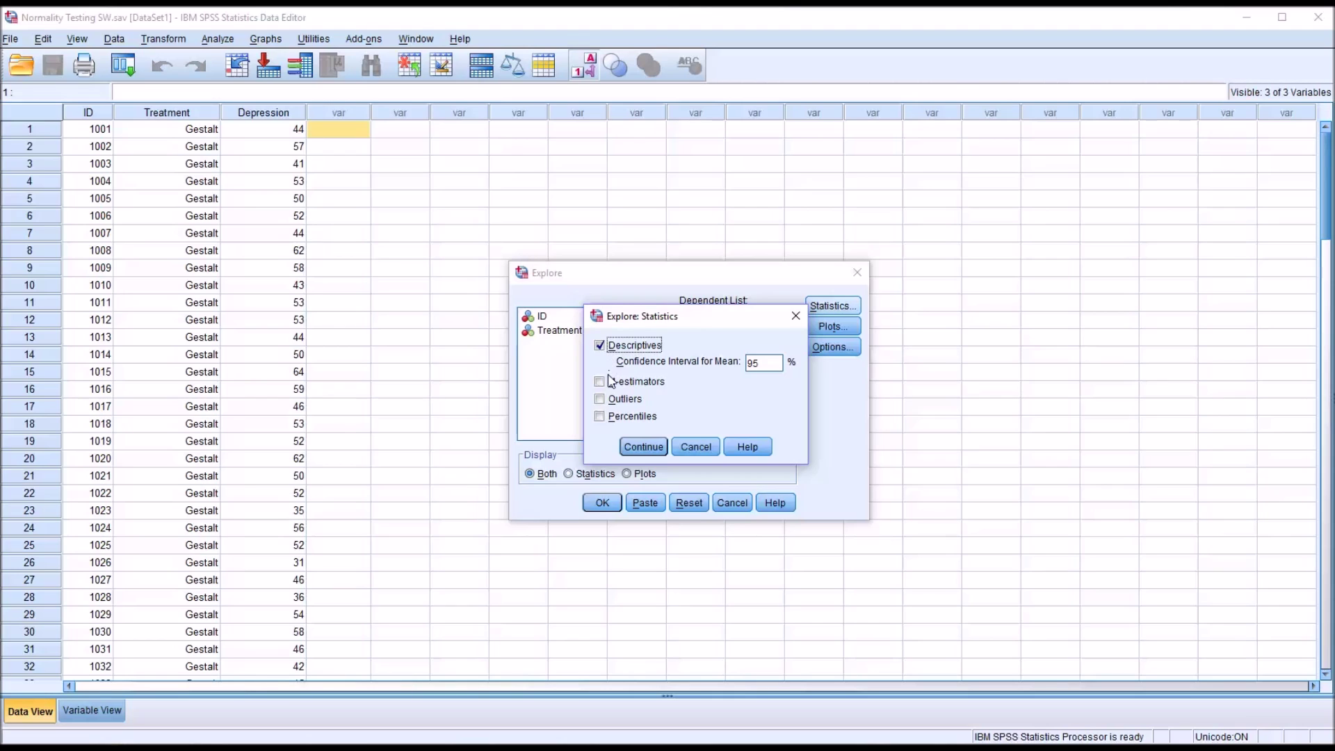
left_click(602, 400)
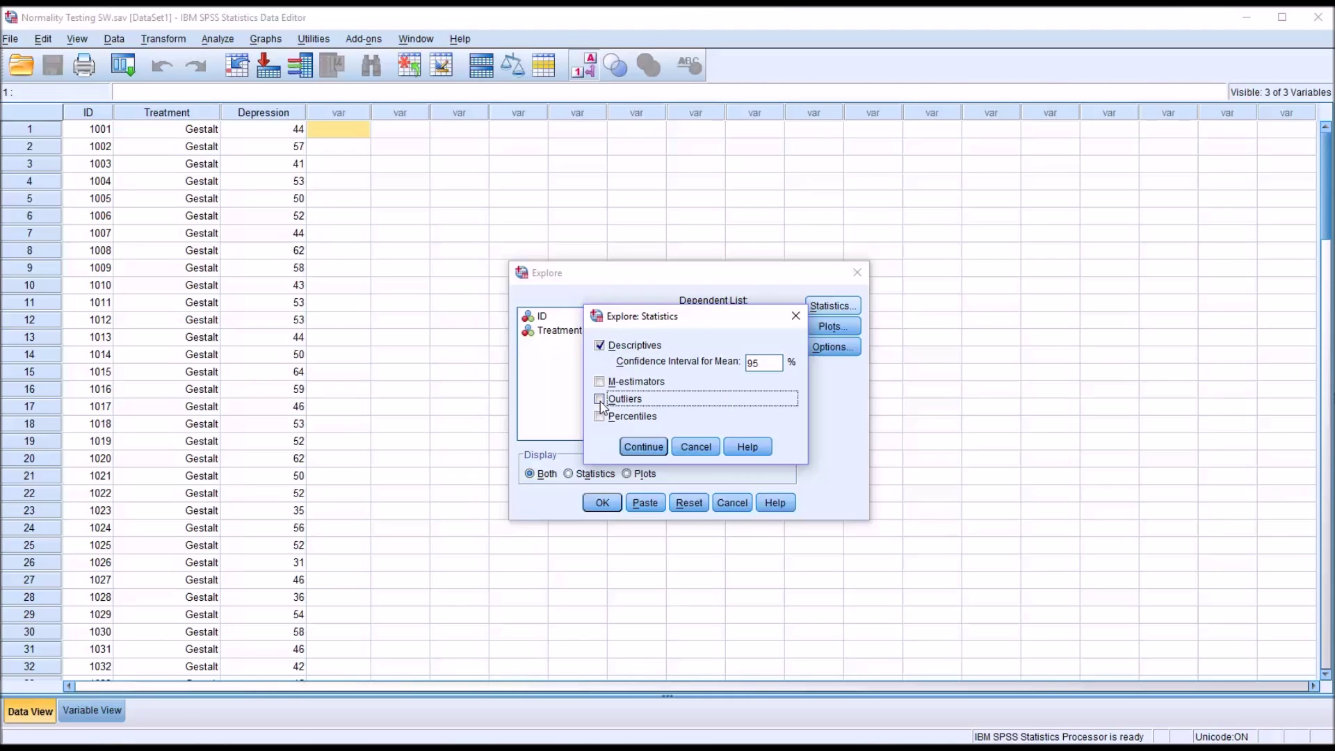
left_click(641, 446)
Configure the Explore plots to omit stem-and-leaf and include a histogram and normality plots with tests.
left_click(823, 332)
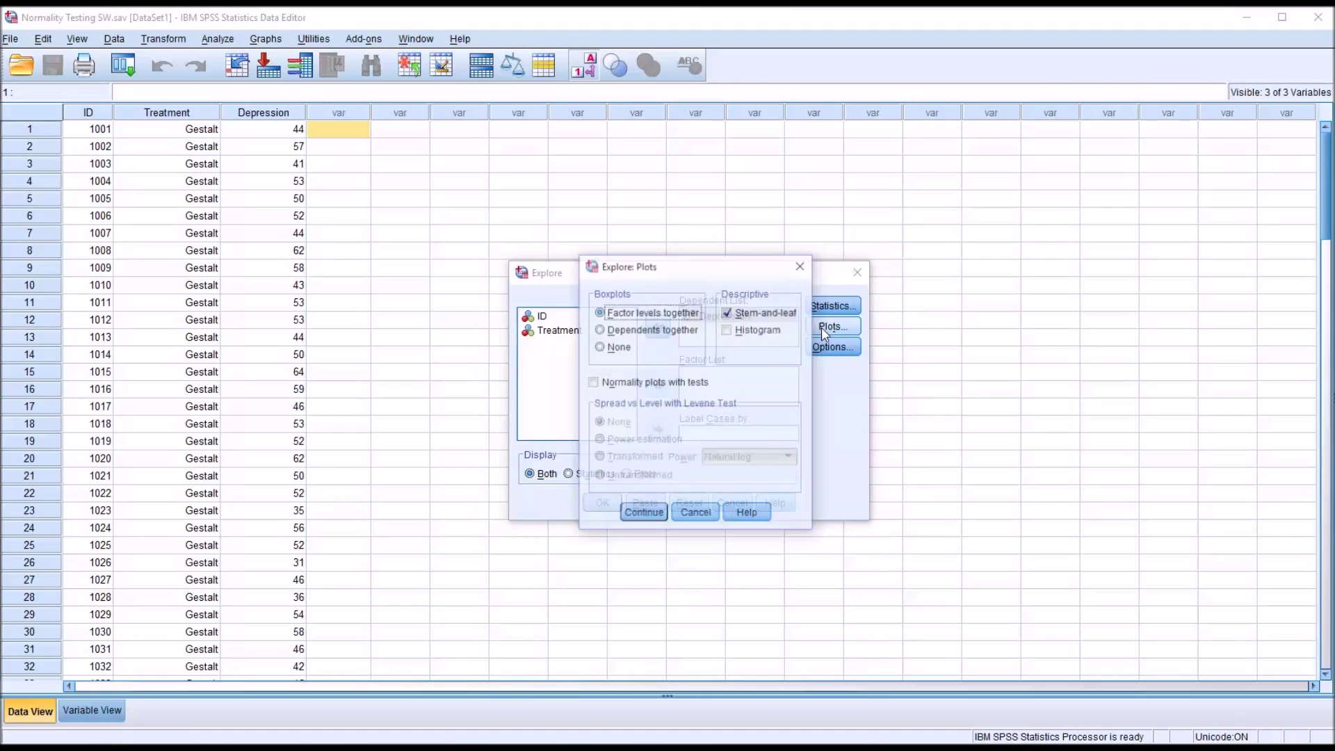
left_click(727, 313)
left_click(727, 330)
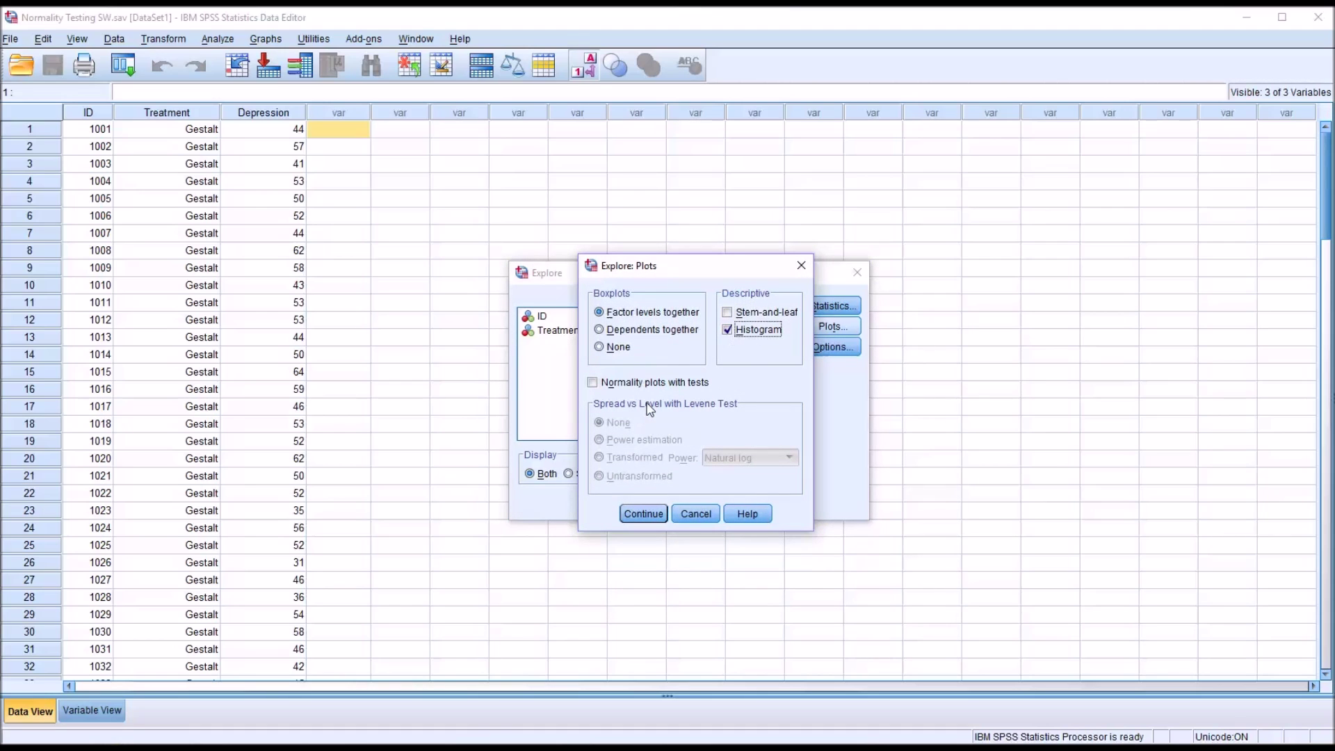
left_click(595, 385)
left_click(639, 515)
Check the missing-value options and run the Explore analysis on Depression.
left_click(833, 348)
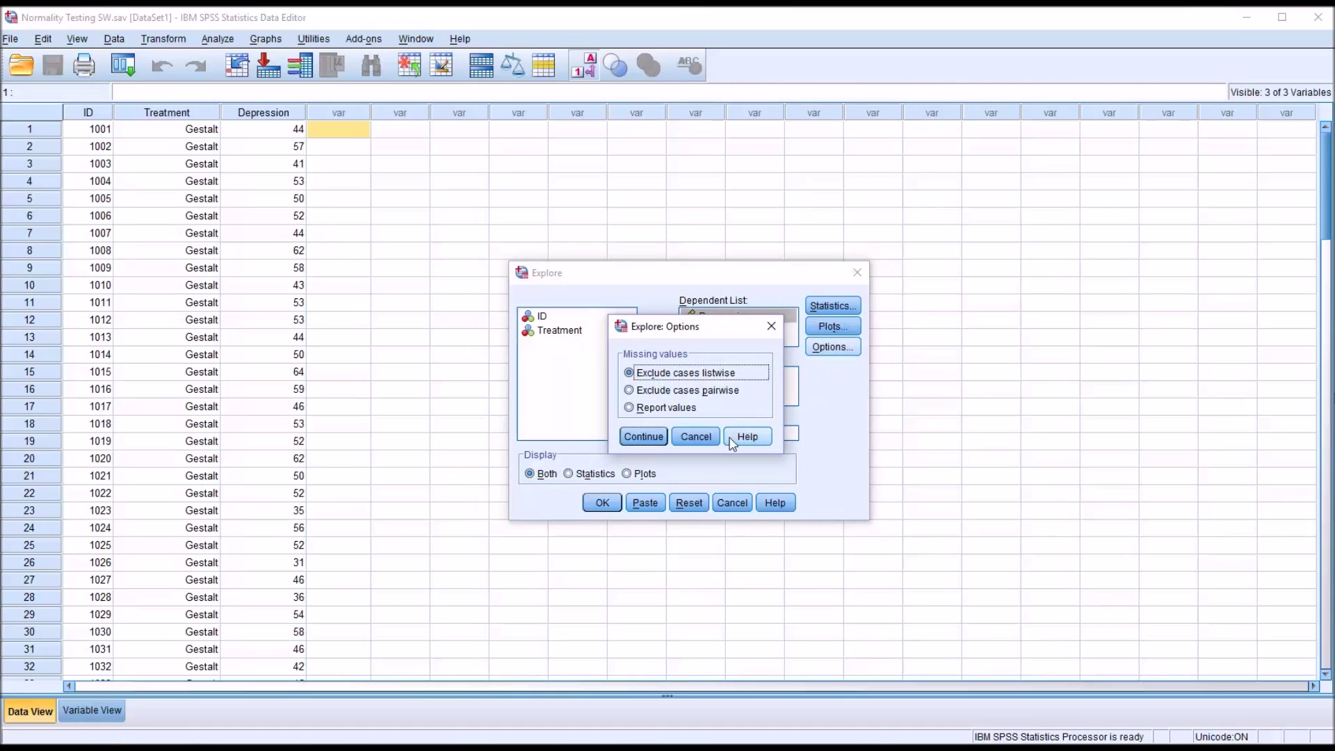
left_click(695, 436)
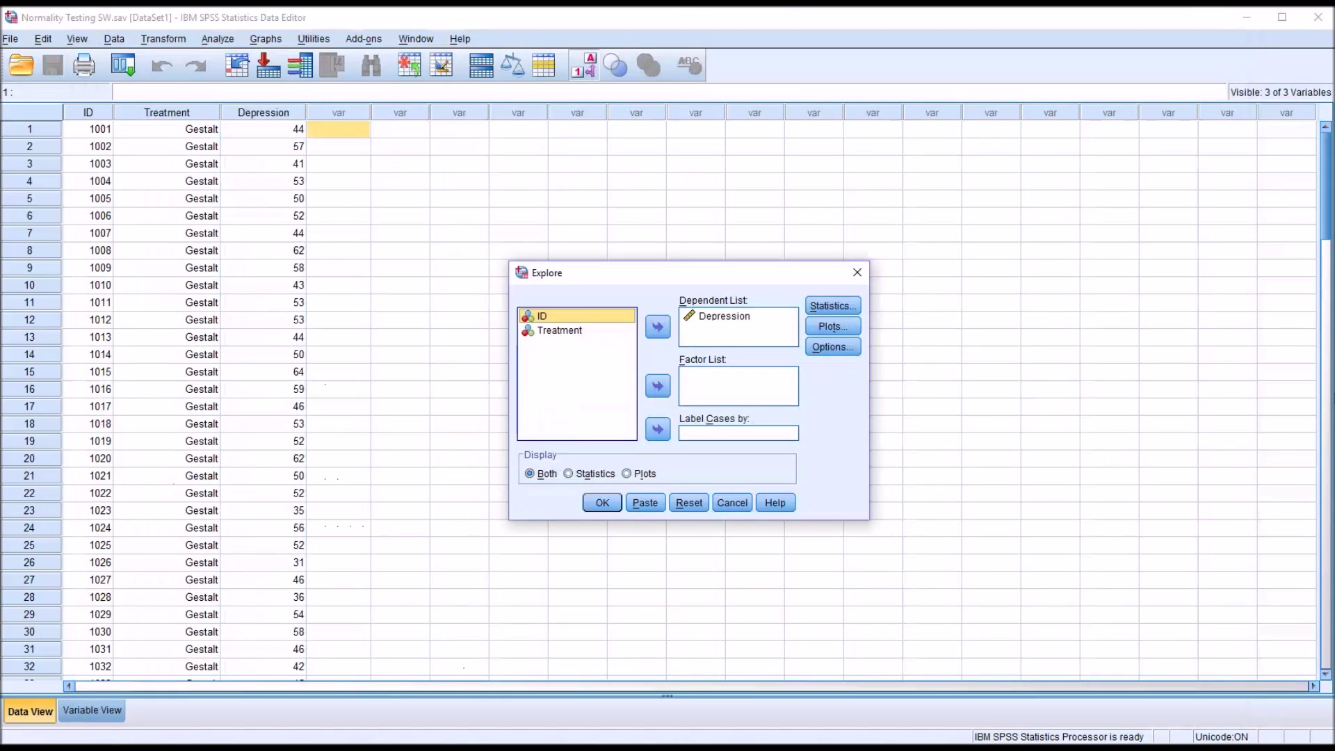
left_click(601, 504)
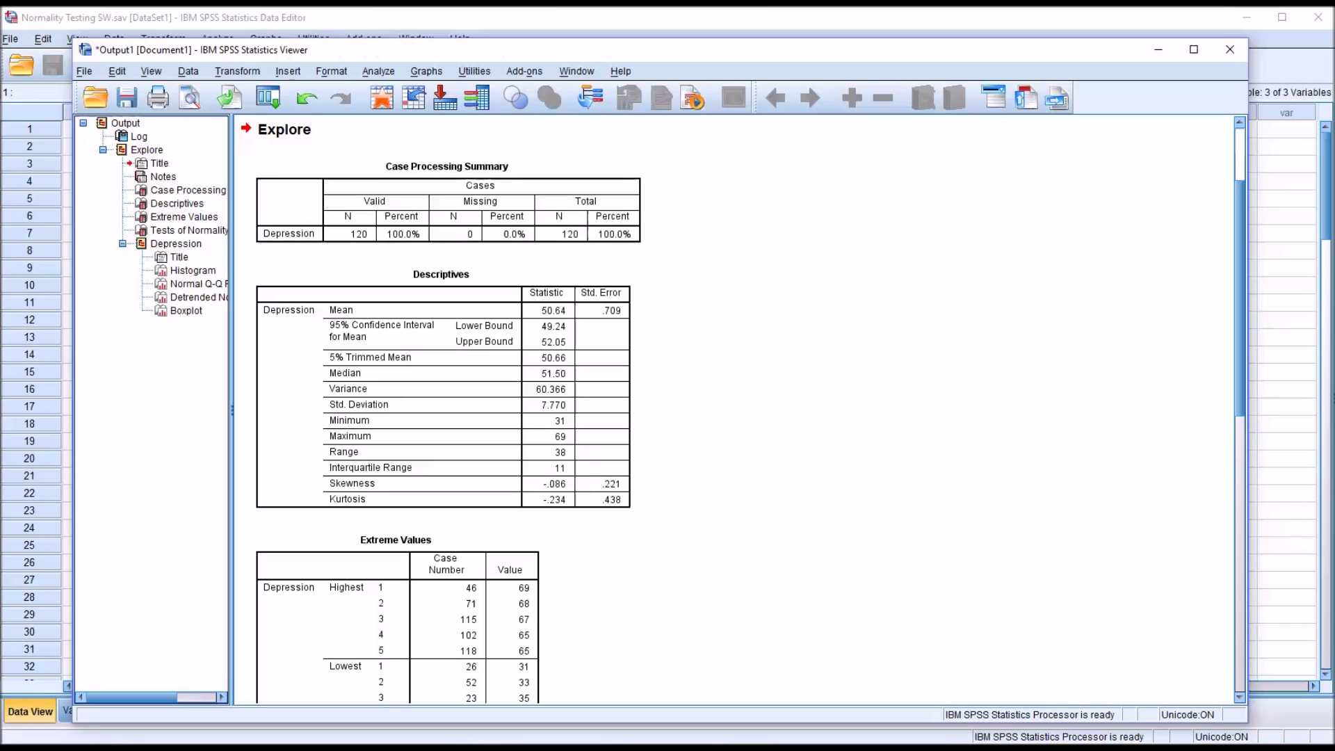
Examine the skewness and kurtosis statistics and their standard errors in the Descriptives table for Depression.
left_click(544, 479)
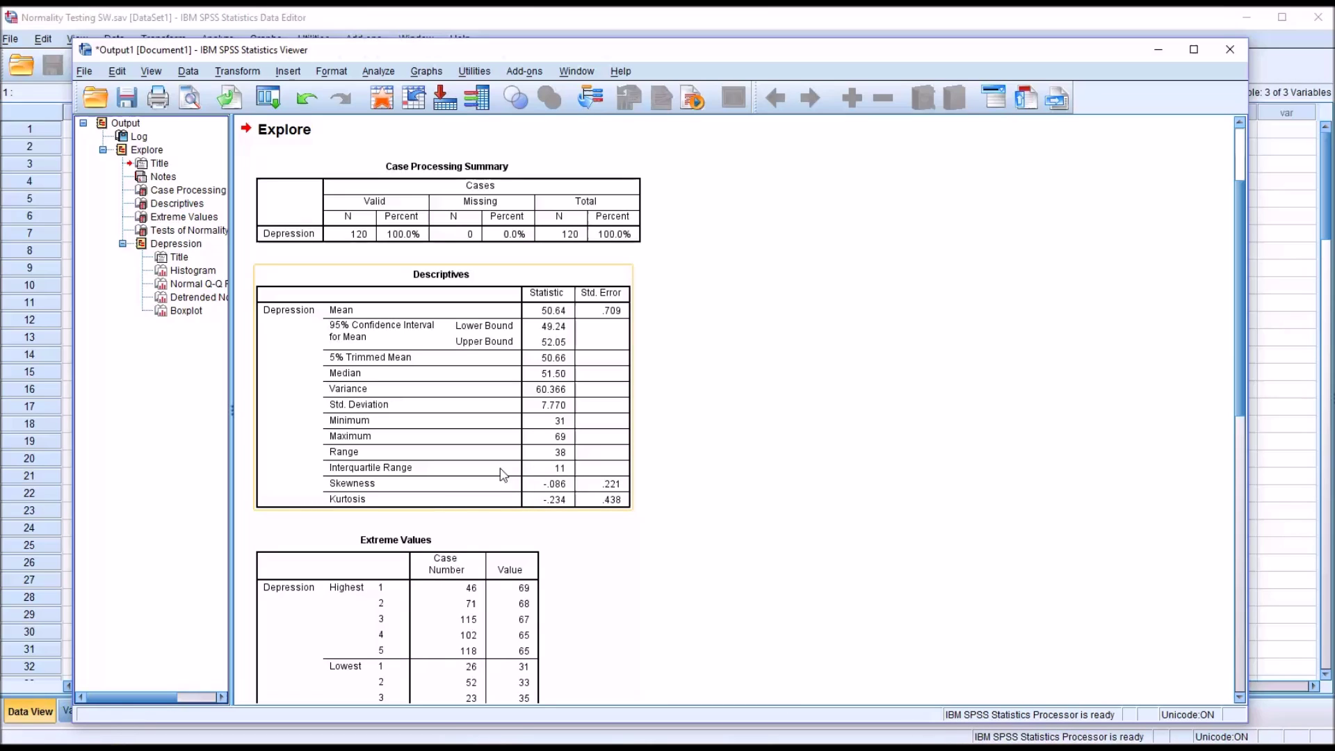
left_click(821, 476)
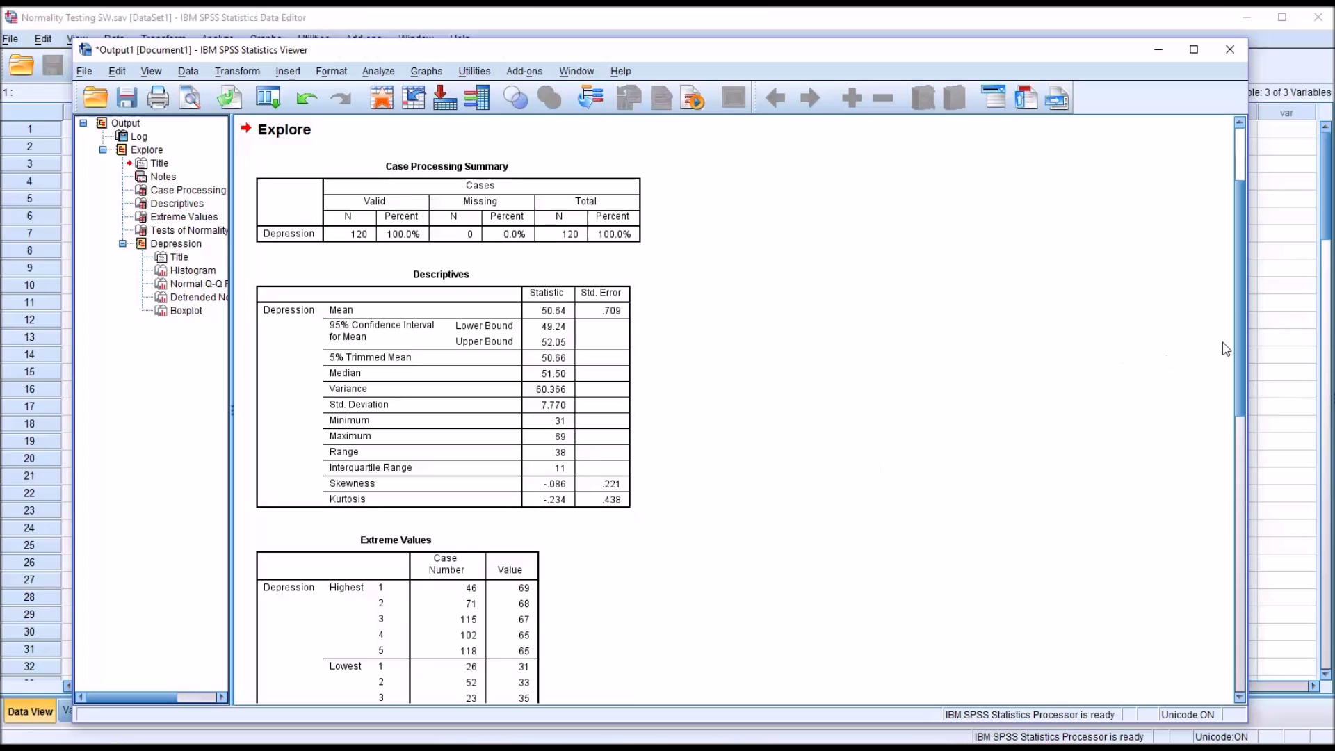
left_click_drag(1242, 330, 1241, 374)
left_click(564, 393)
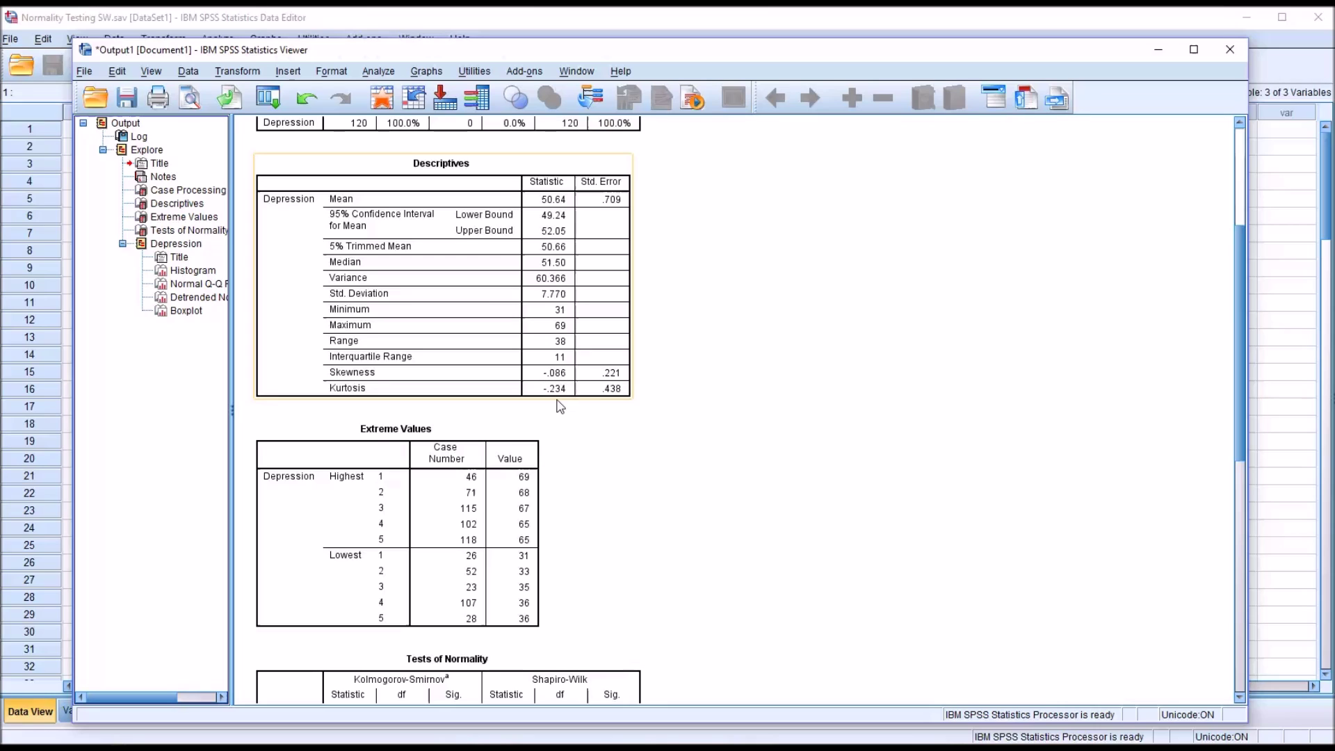
left_click(634, 381)
left_click(539, 395)
left_click(641, 389)
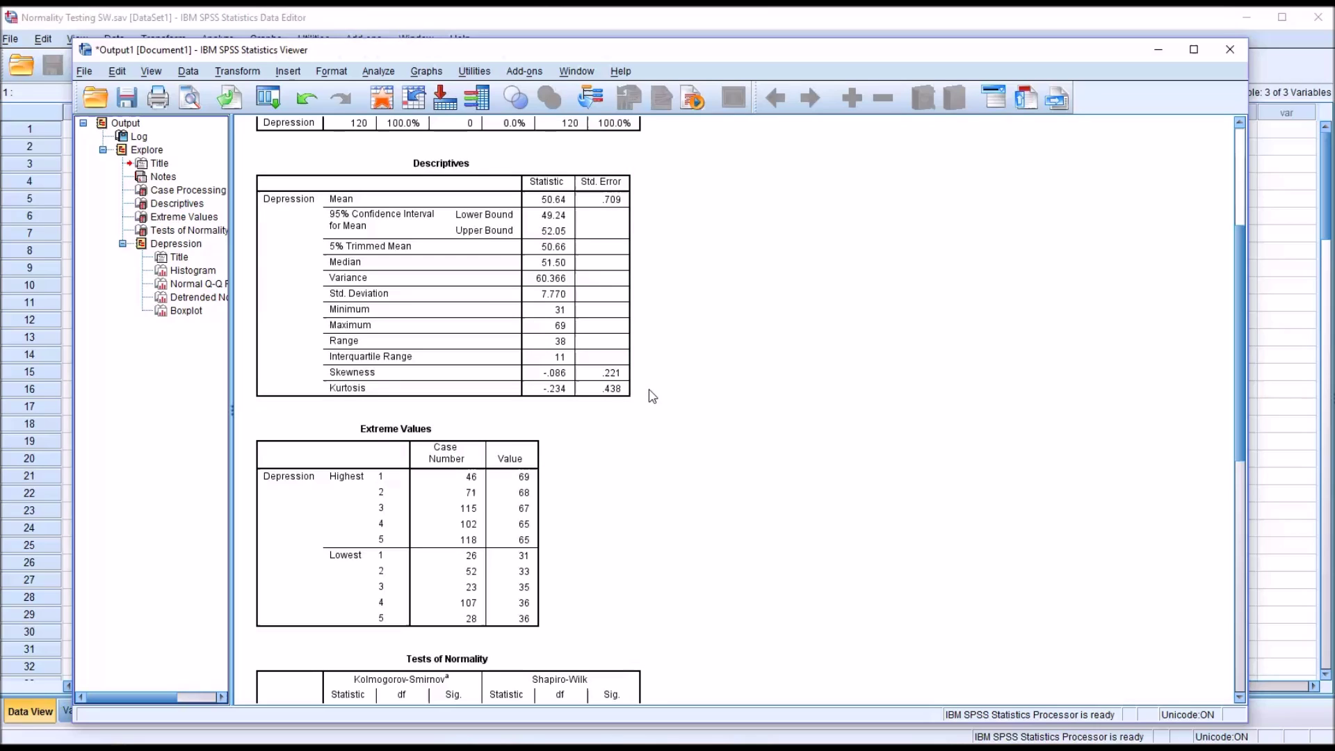
left_click(574, 392)
left_click(605, 393)
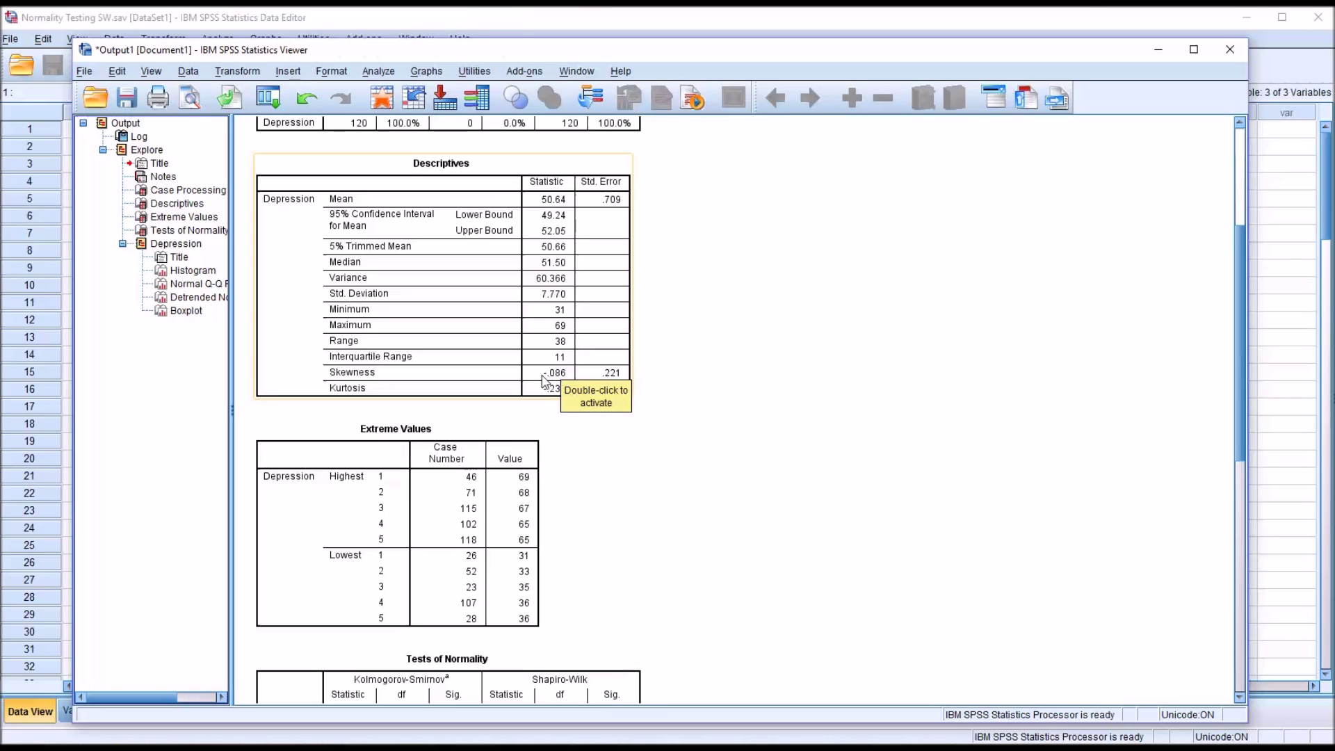
left_click(706, 414)
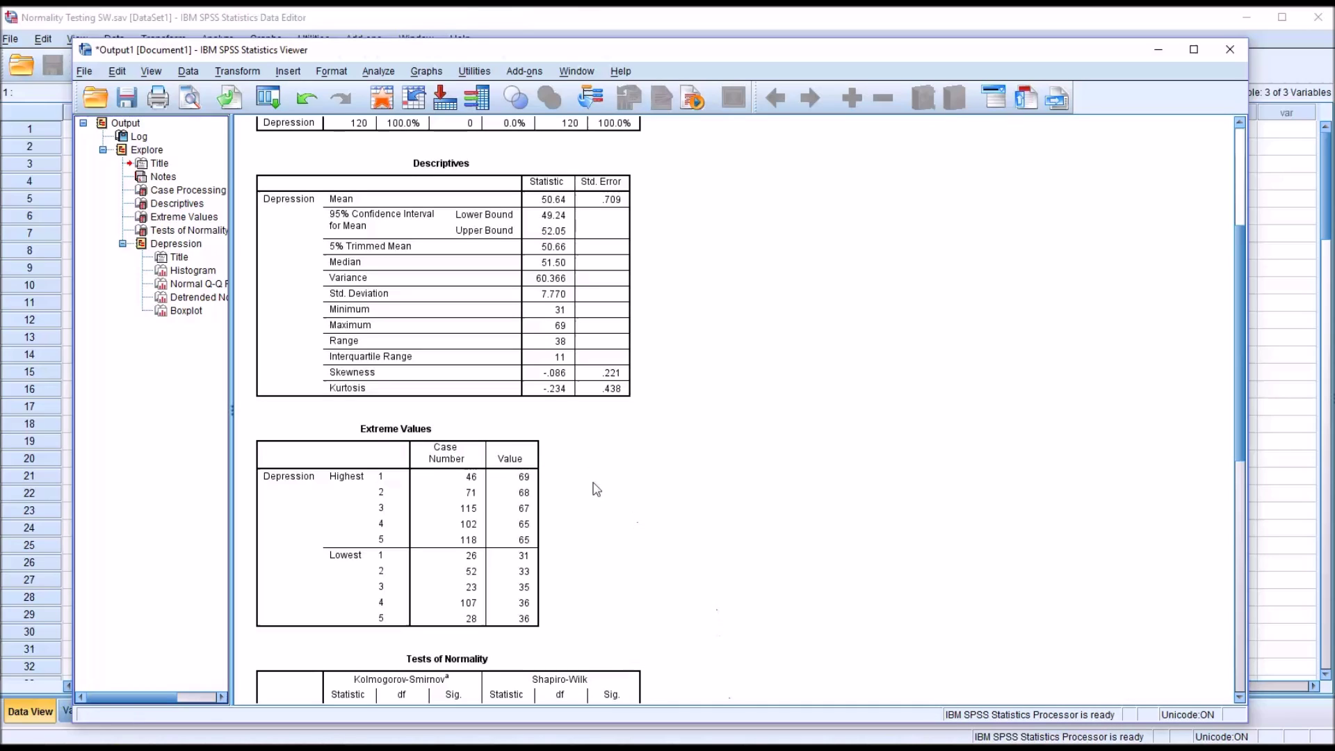
left_click(530, 402)
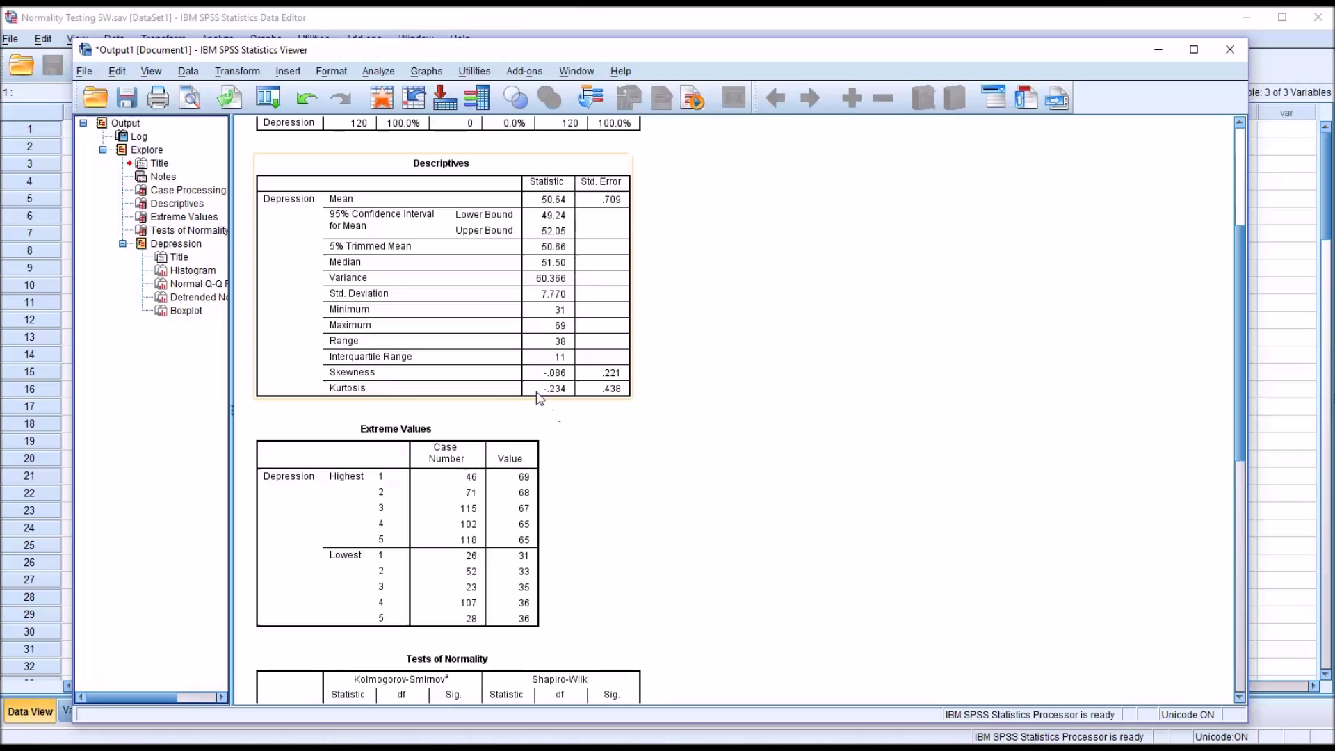
left_click(581, 408)
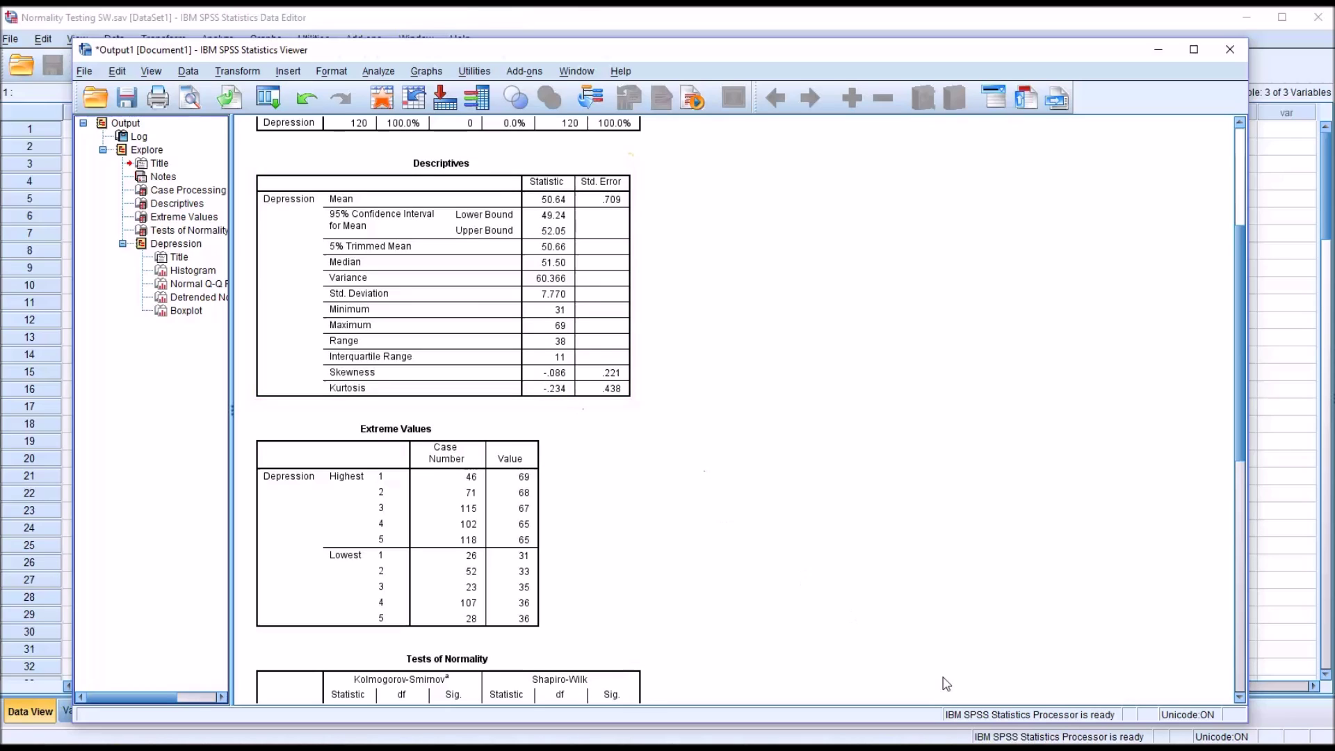
left_click(601, 401)
Review the Tests of Normality table, histogram, Q-Q plots and boxplot for Depression.
left_click_drag(1242, 373, 1241, 484)
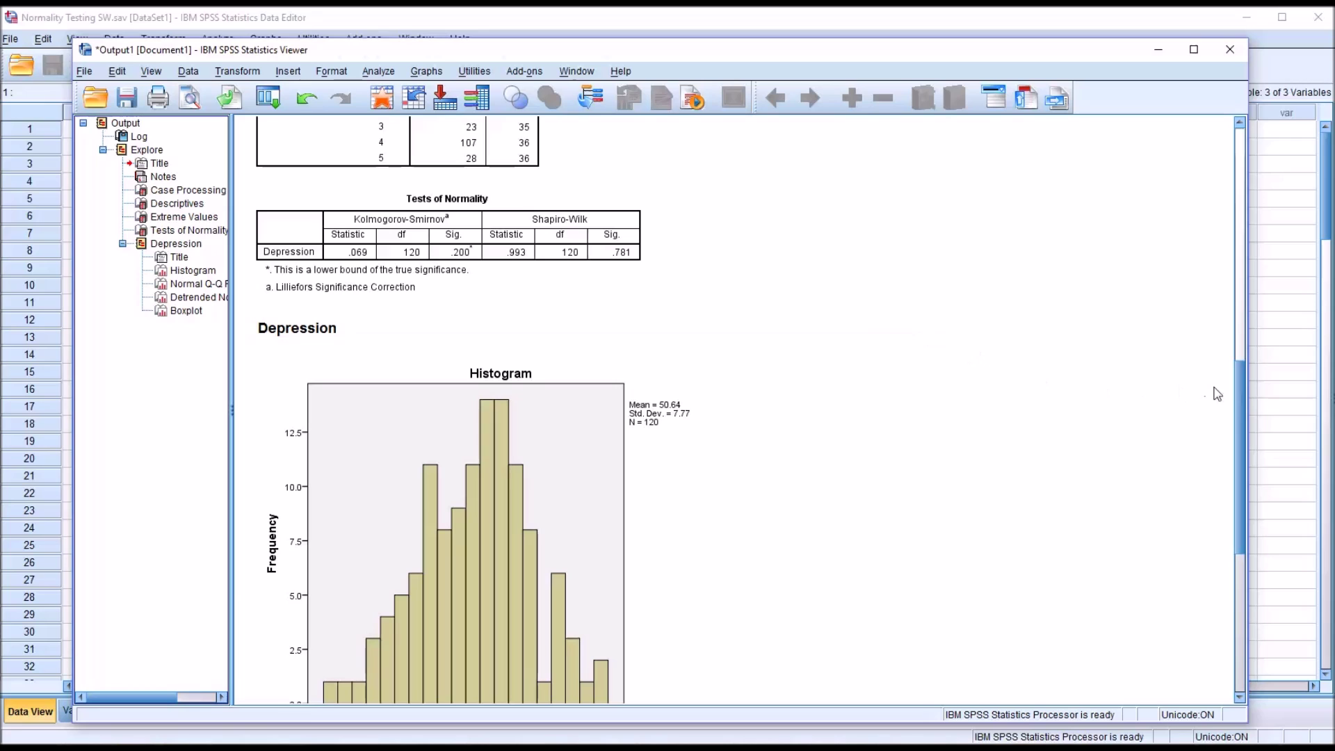
mouse_move(1238, 384)
left_mouse_down()
mouse_move(1237, 398)
mouse_move(1235, 385)
left_mouse_up()
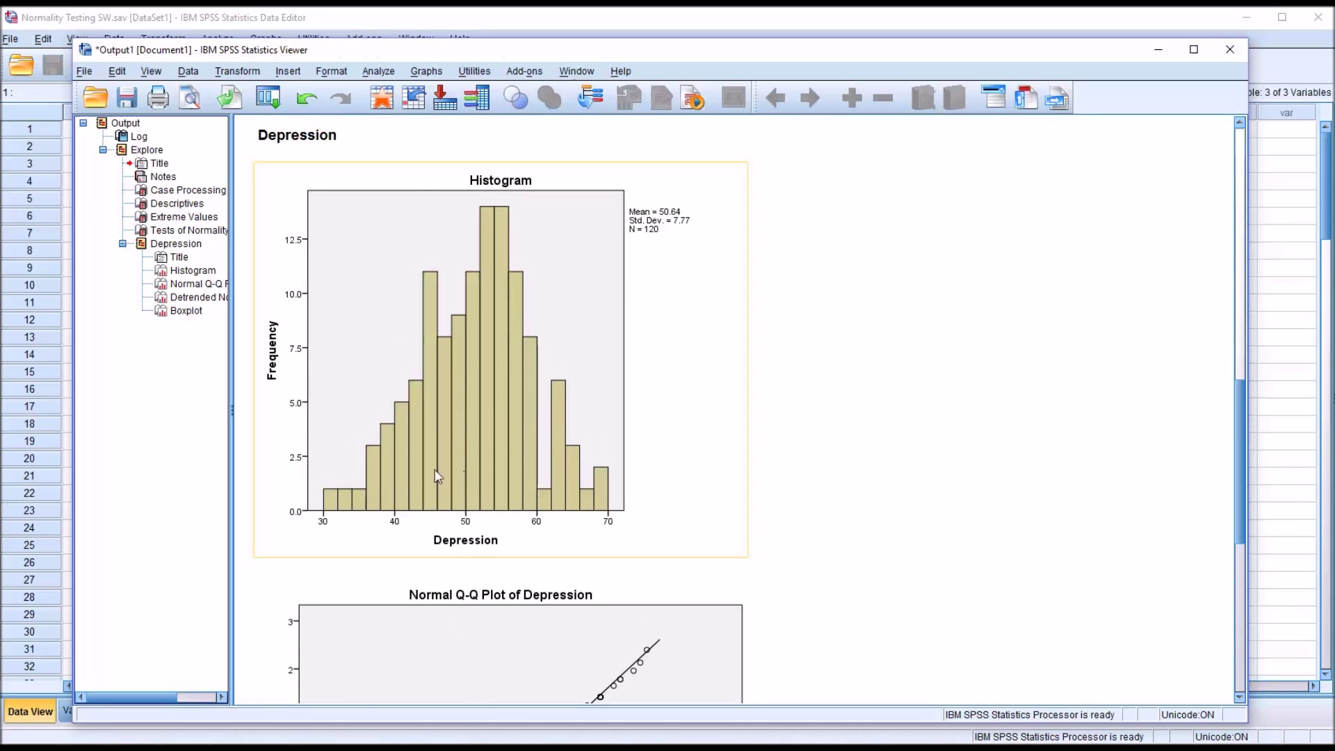
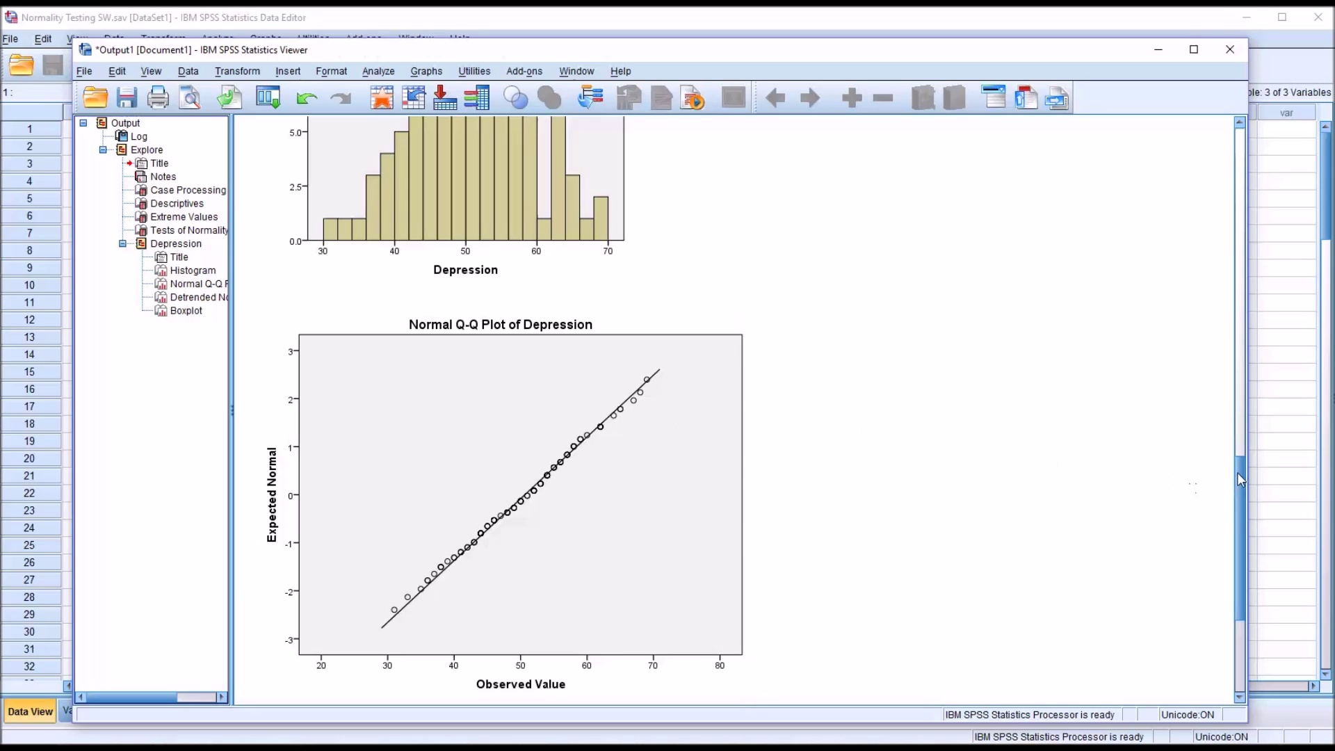
left_click_drag(1238, 474, 1237, 545)
left_click(601, 460)
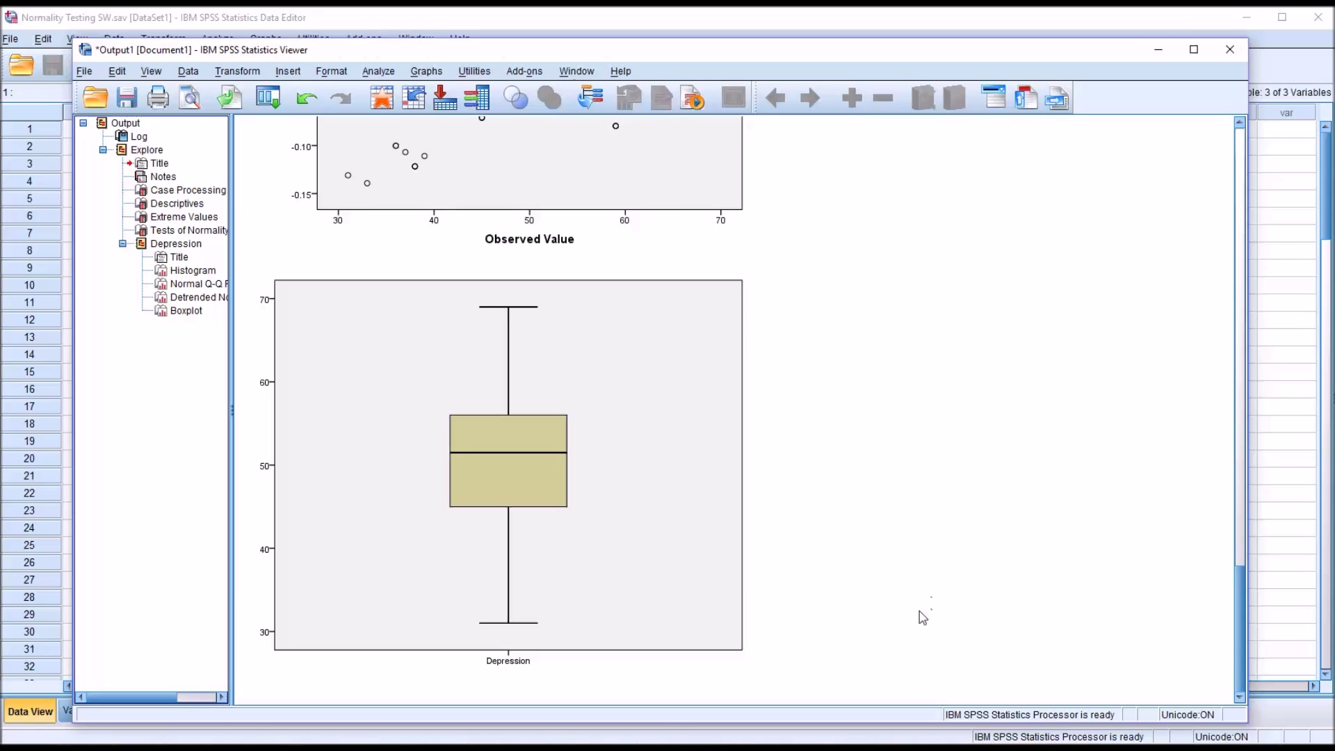
Return to the dataset and rerun the Explore analysis on Depression with Treatment as the factor.
left_click(443, 26)
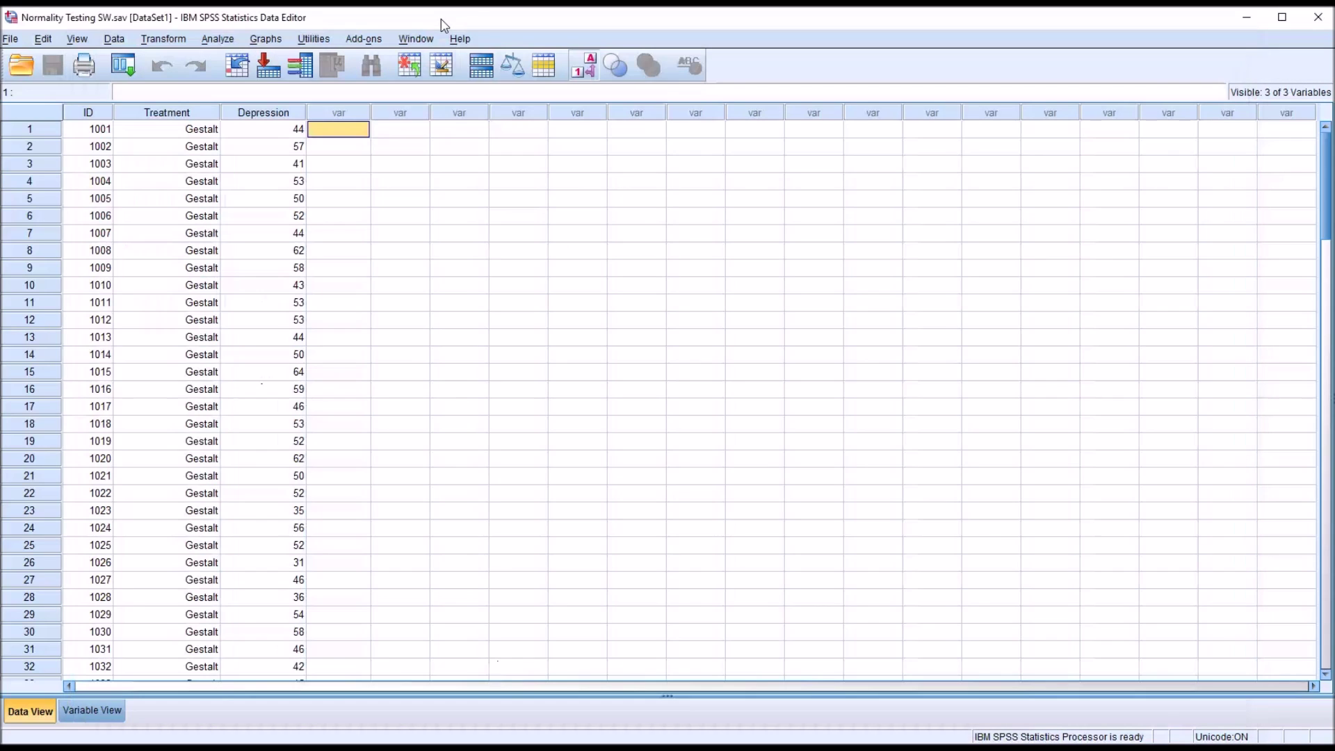
left_click(220, 41)
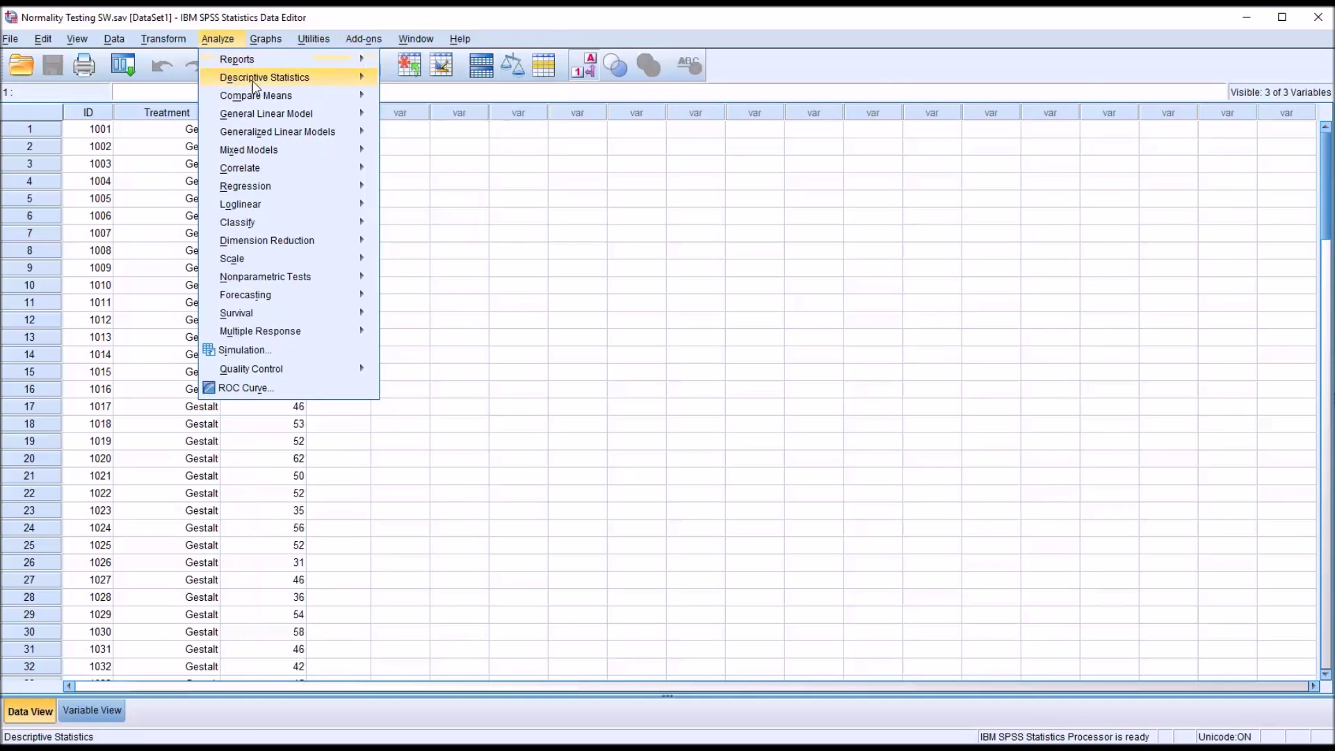
mouse_move(304, 82)
left_click(414, 120)
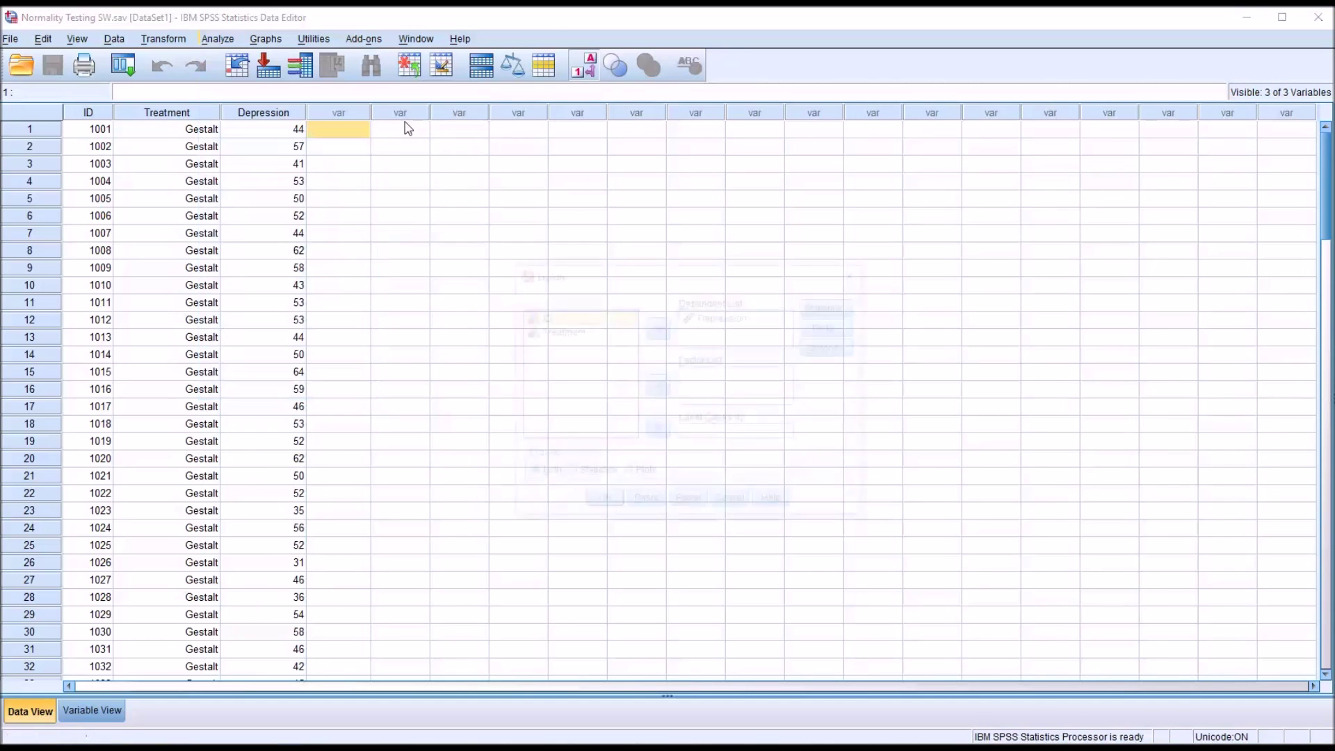
left_click_drag(560, 332, 722, 390)
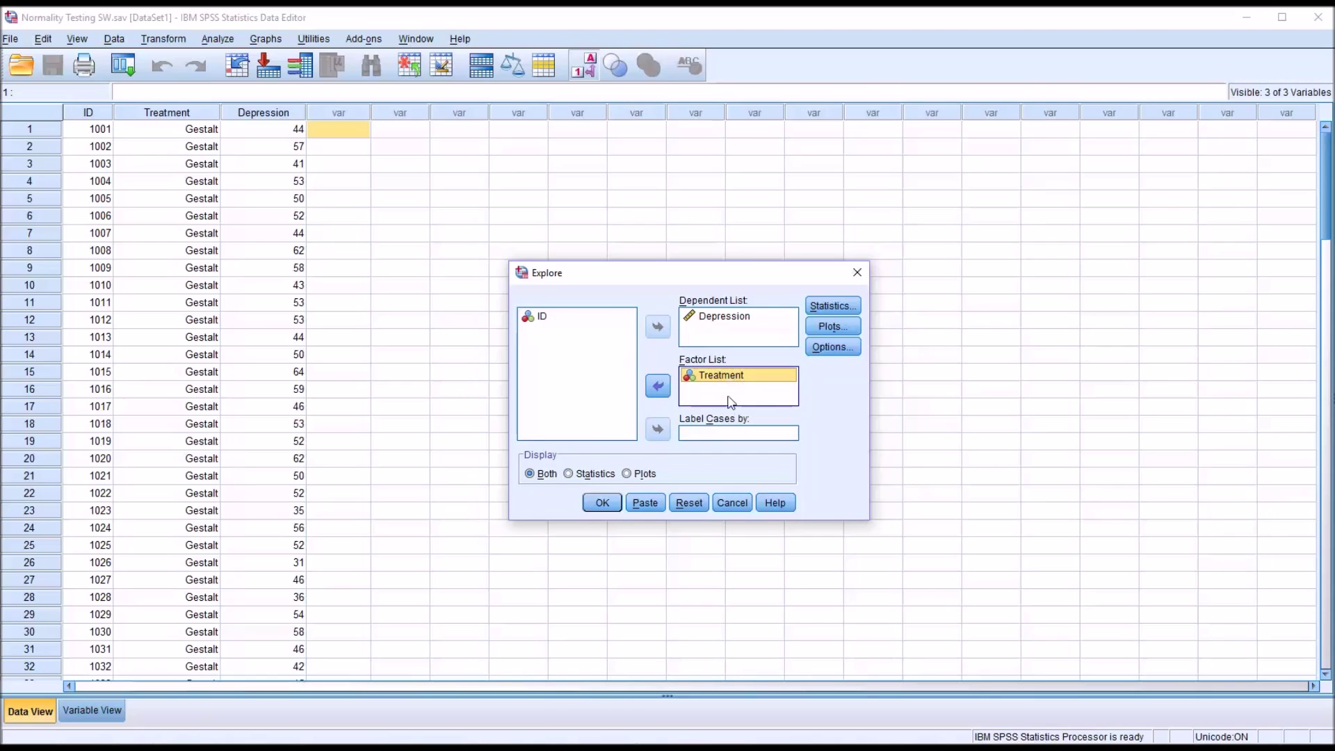
left_click(599, 502)
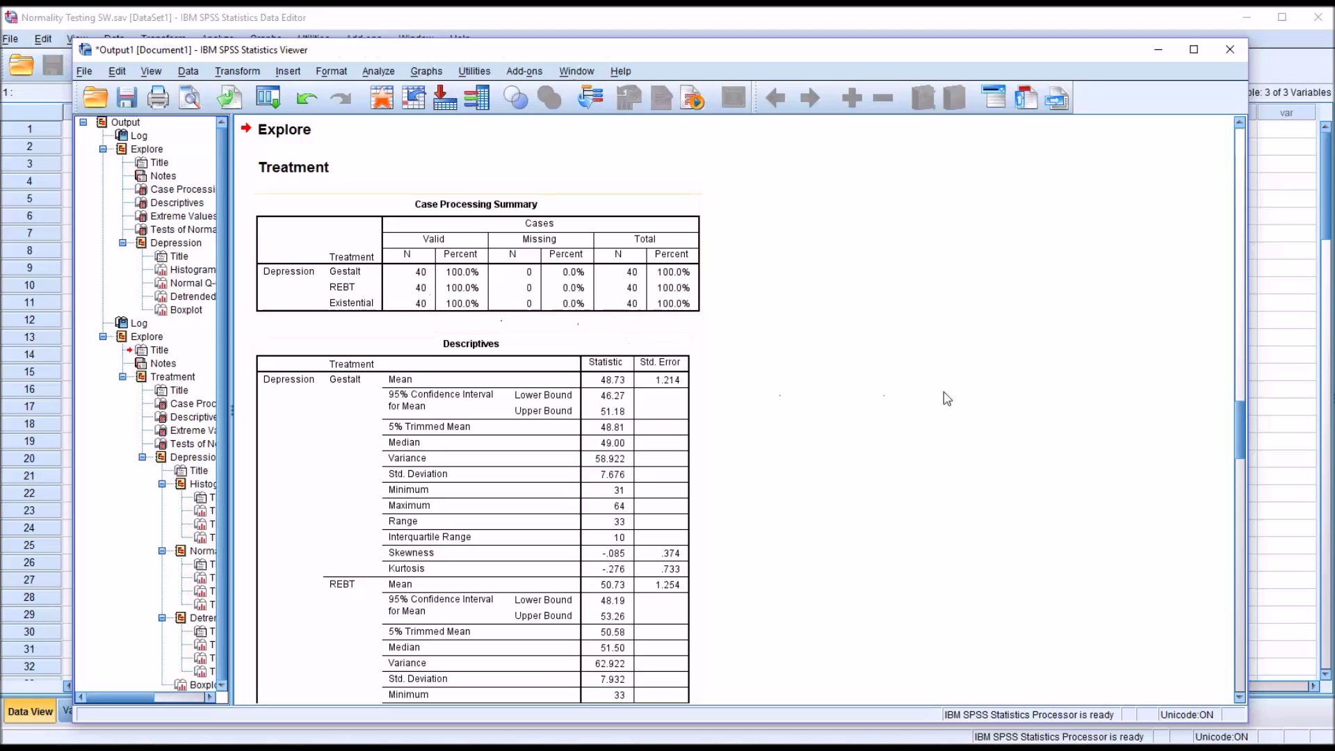
Examine the skewness and kurtosis statistics and standard errors for the Gestalt, REBT and Existential groups in the Descriptives table.
left_click_drag(1240, 409, 1238, 427)
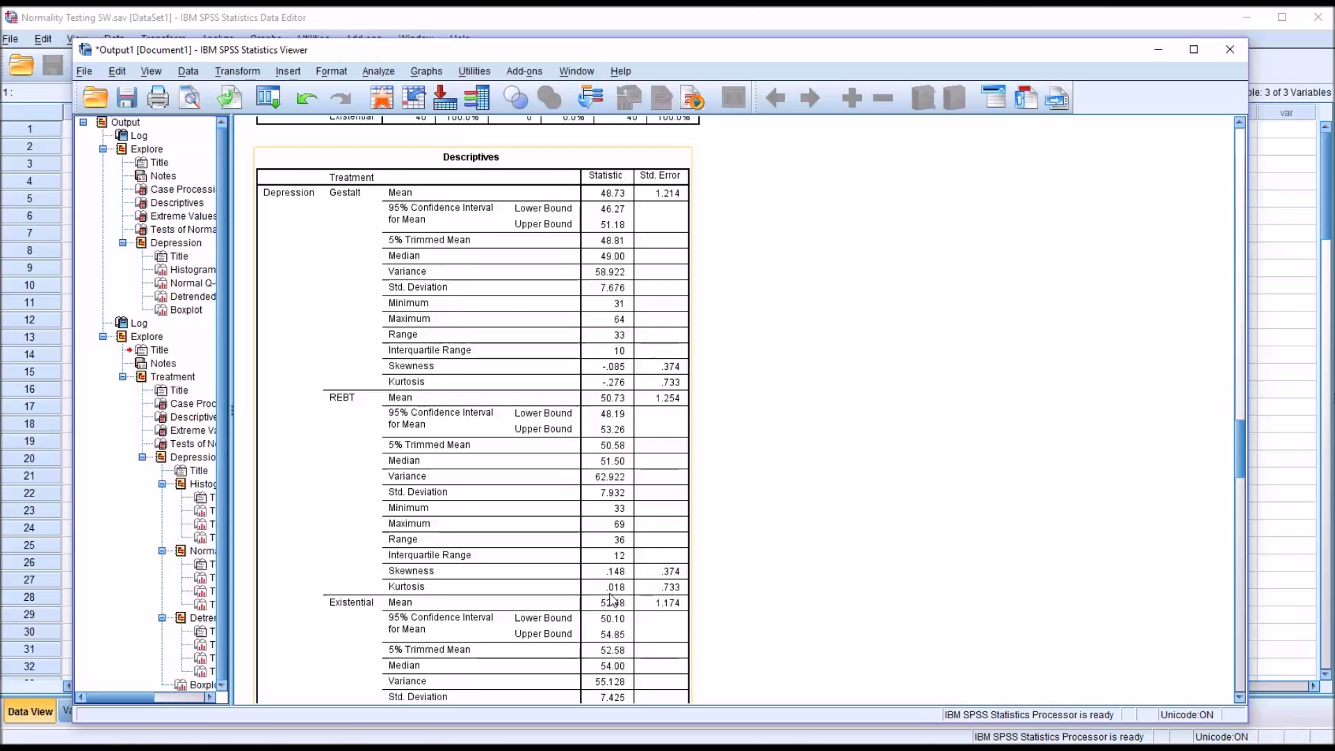
left_click(810, 593)
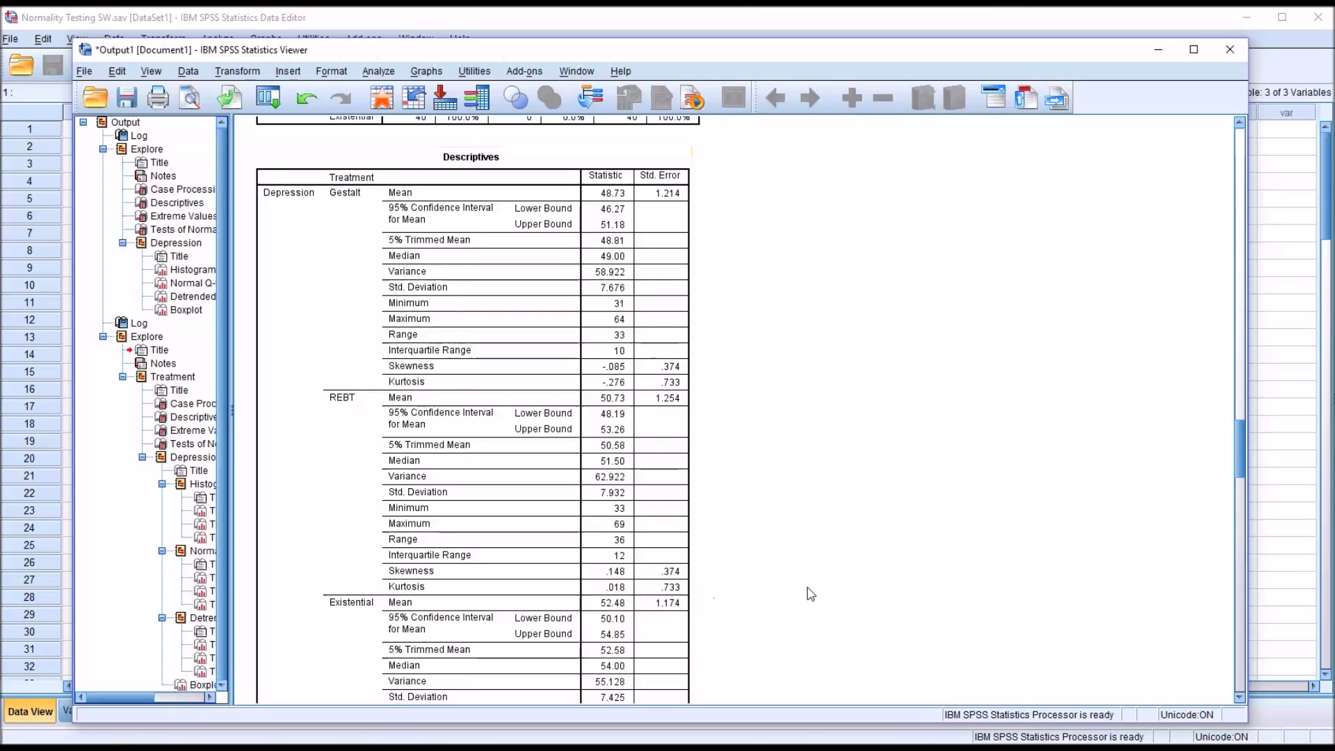
left_click_drag(1237, 464, 1241, 479)
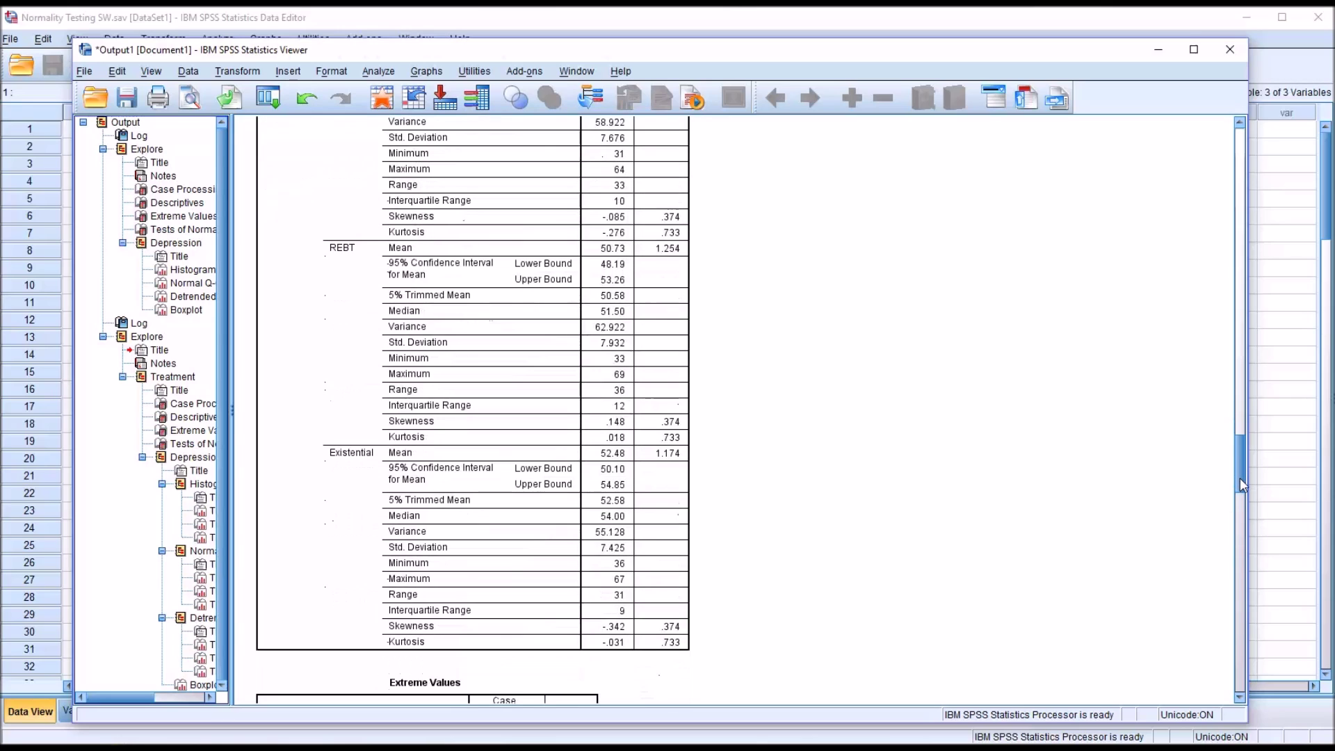
left_click(627, 642)
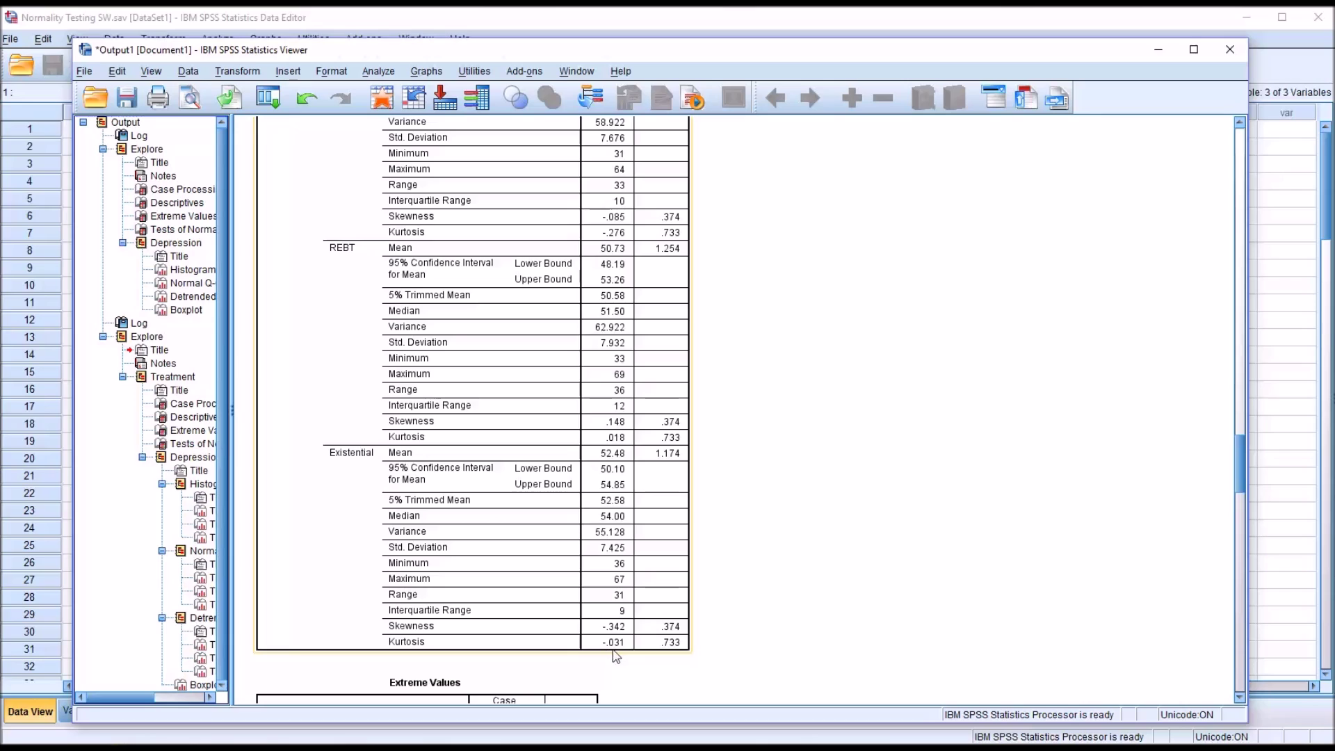
left_click(621, 664)
left_click(640, 643)
left_click(744, 632)
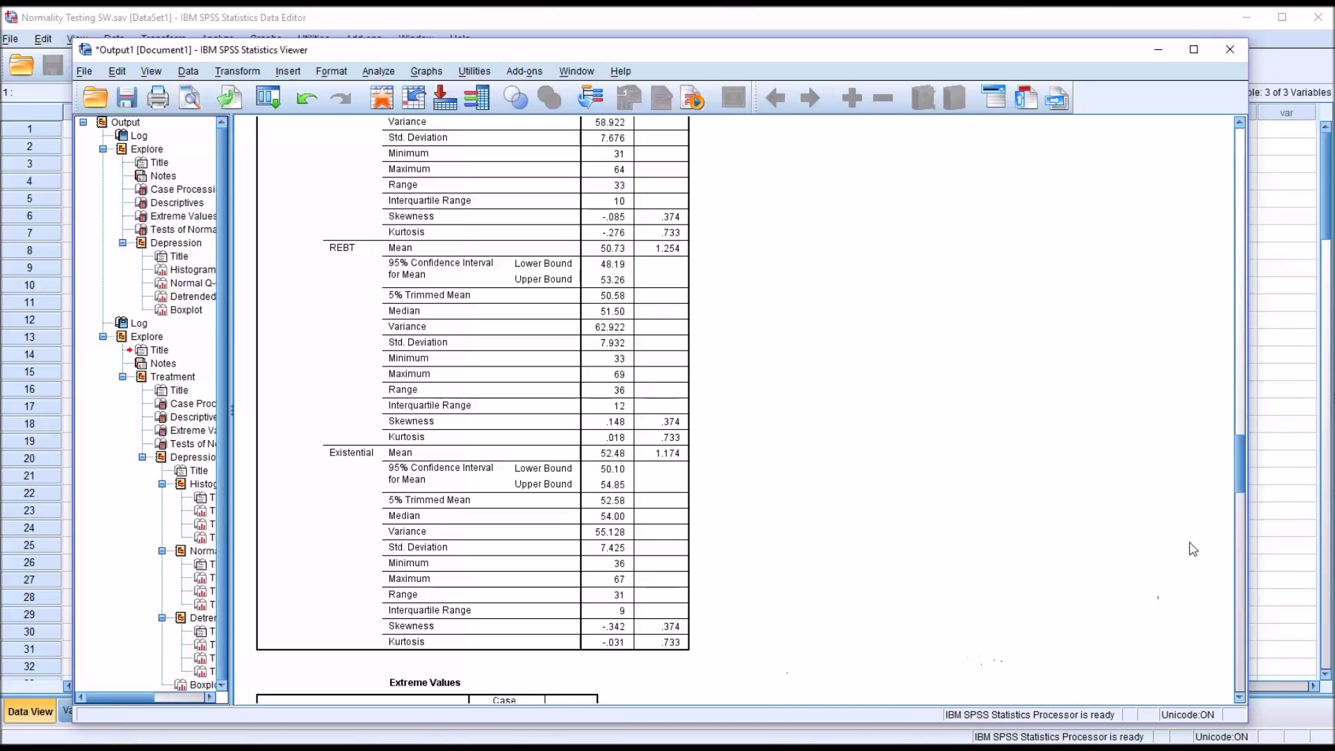
Review the Tests of Normality table and the Depression histograms for each treatment group.
left_click_drag(1236, 473, 1239, 560)
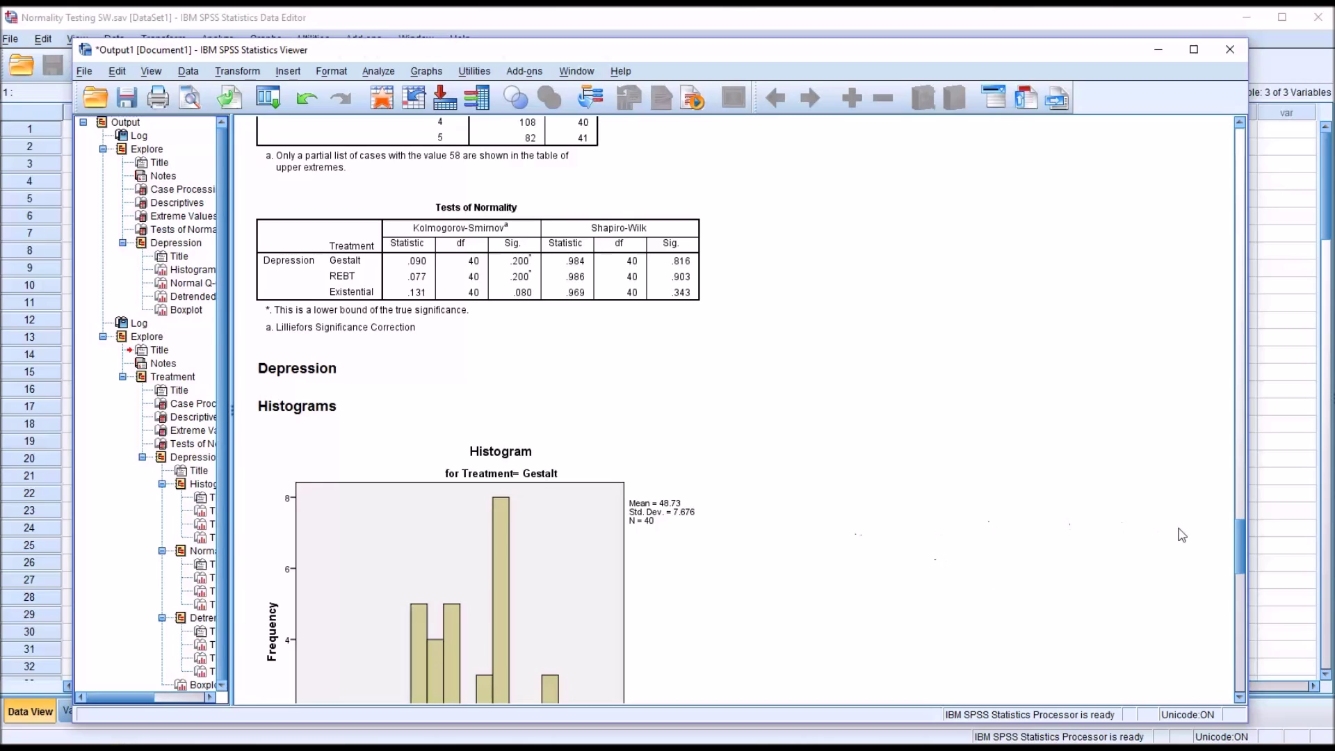
left_click_drag(1241, 531, 1240, 540)
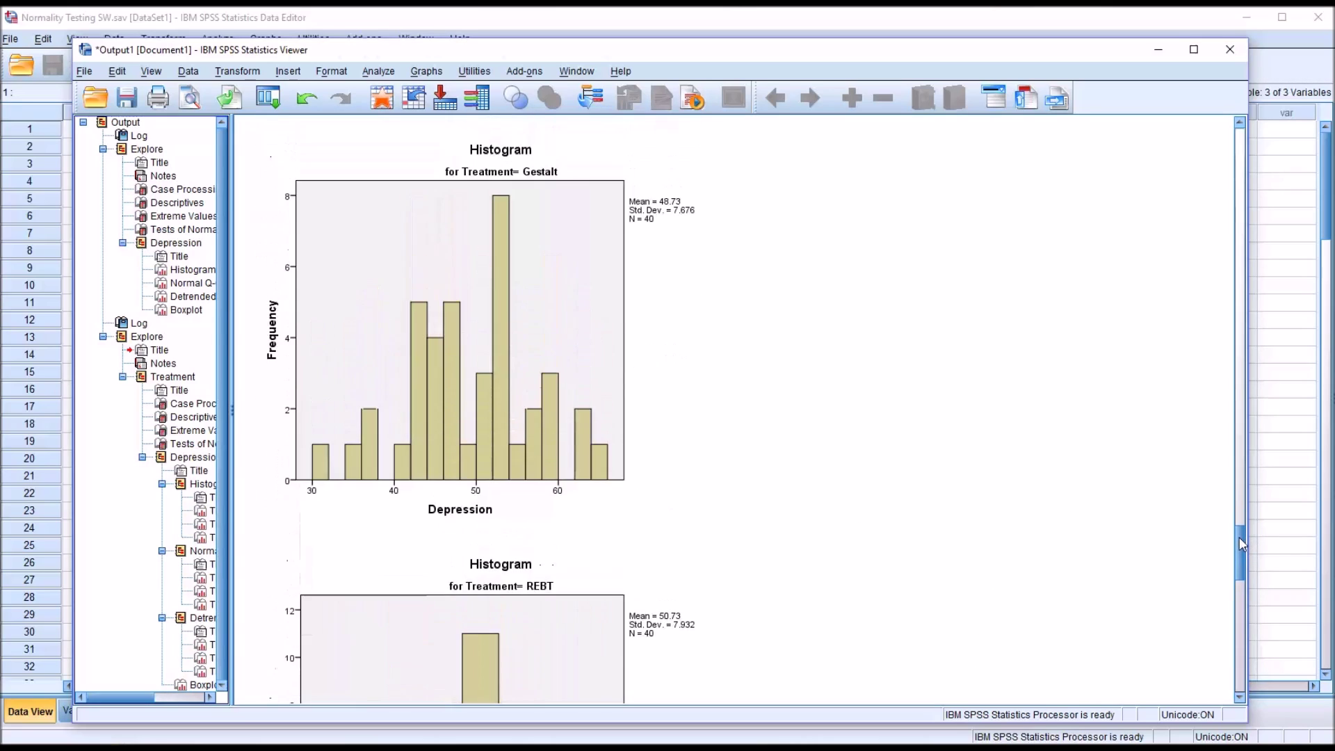
left_click(425, 412)
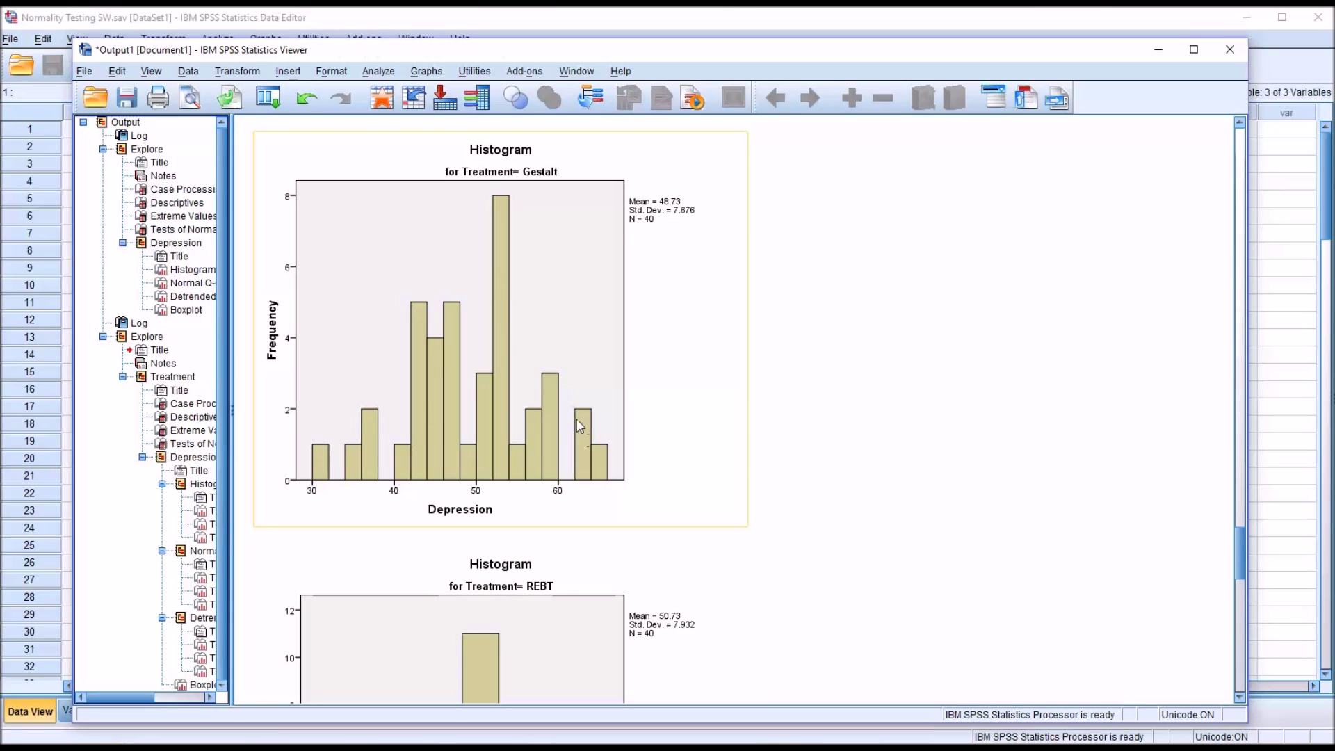
left_click(868, 455)
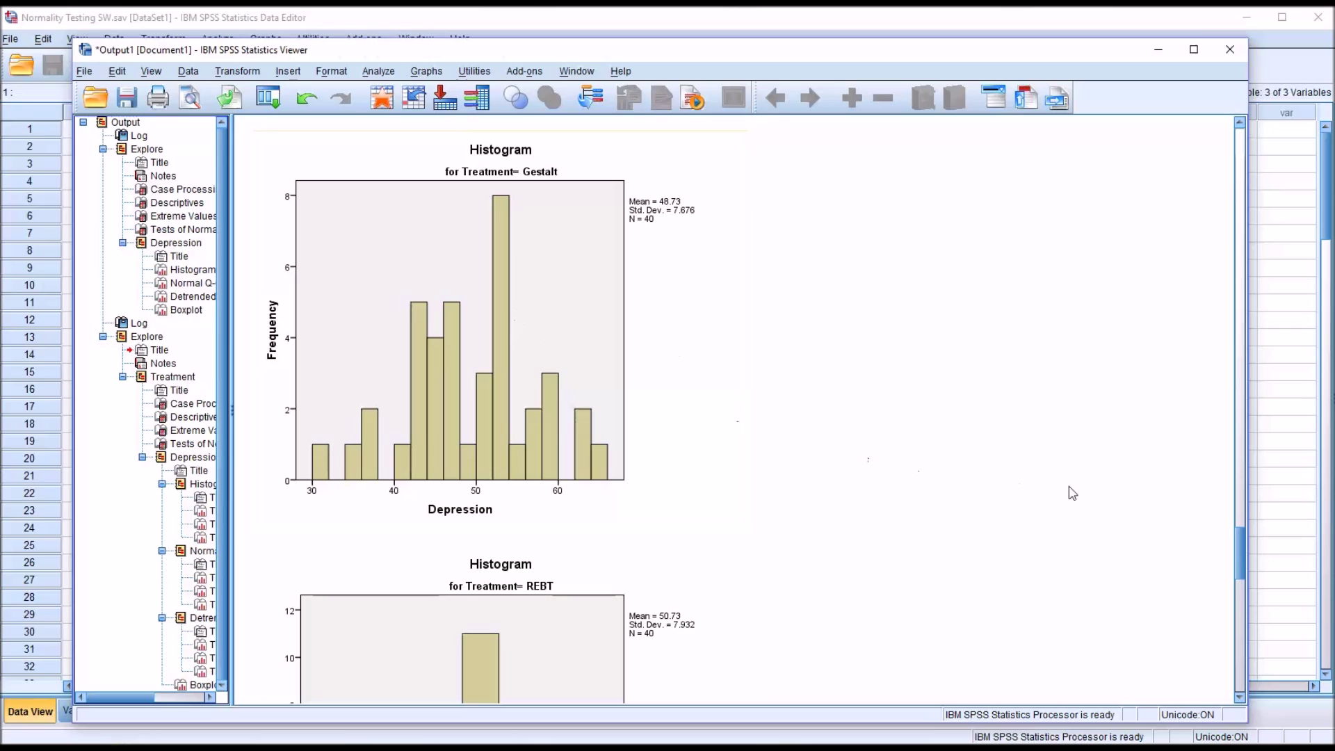
left_click_drag(1242, 547, 1238, 584)
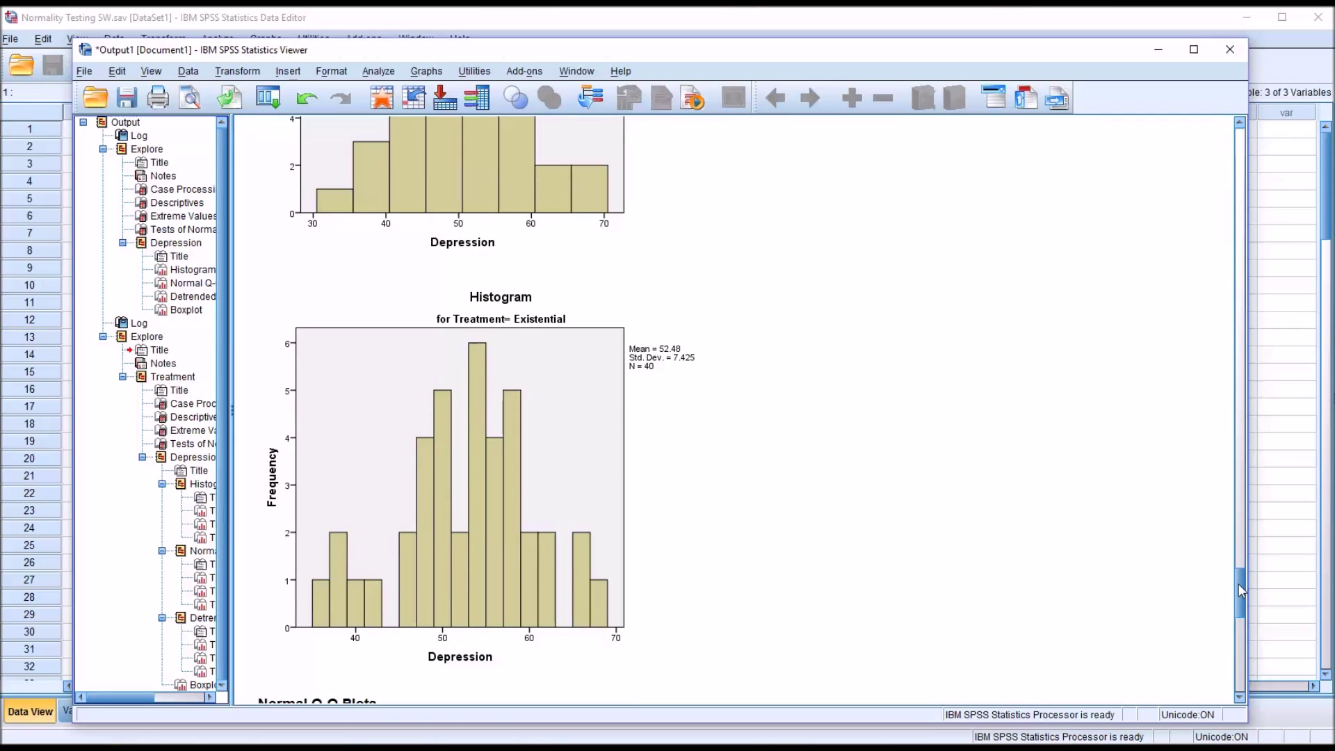
Compare the points with the reference line in the Normal Q-Q plots of Depression for Gestalt, REBT and Existential.
left_click_drag(1243, 584, 1246, 593)
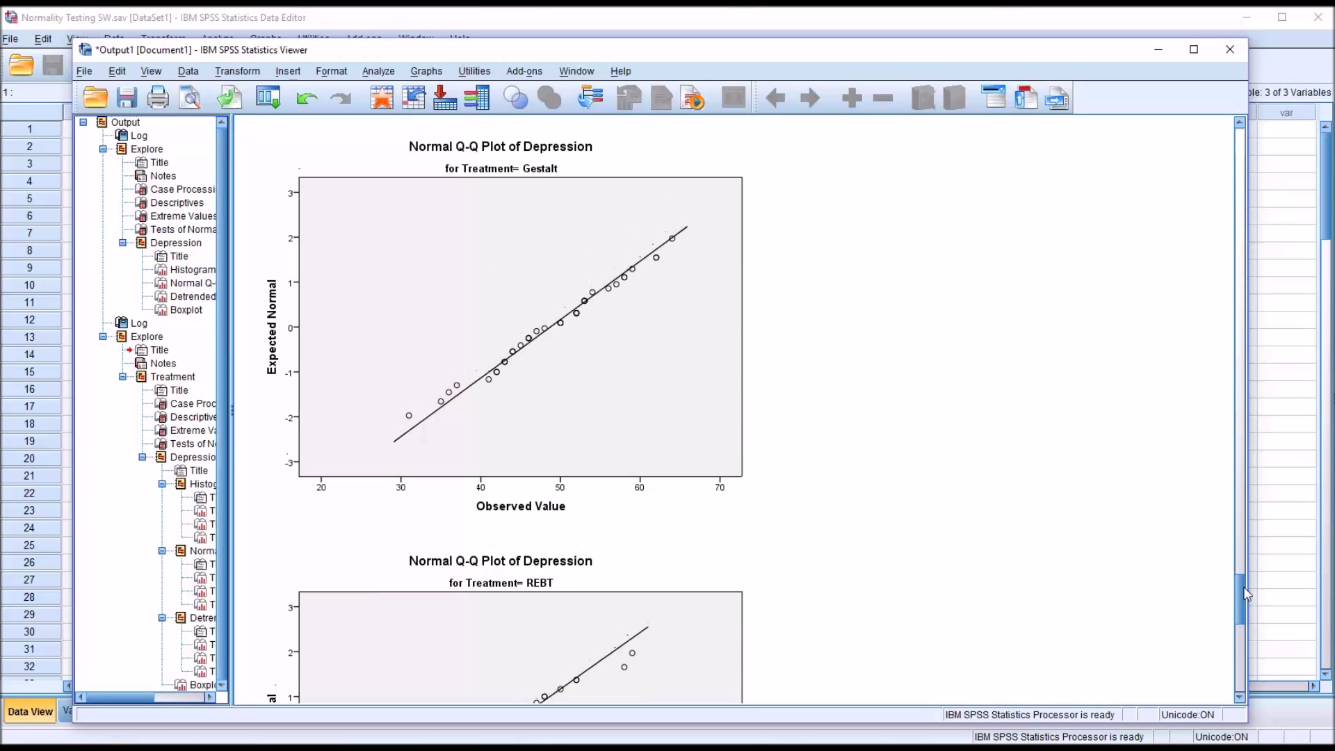
left_click(461, 449)
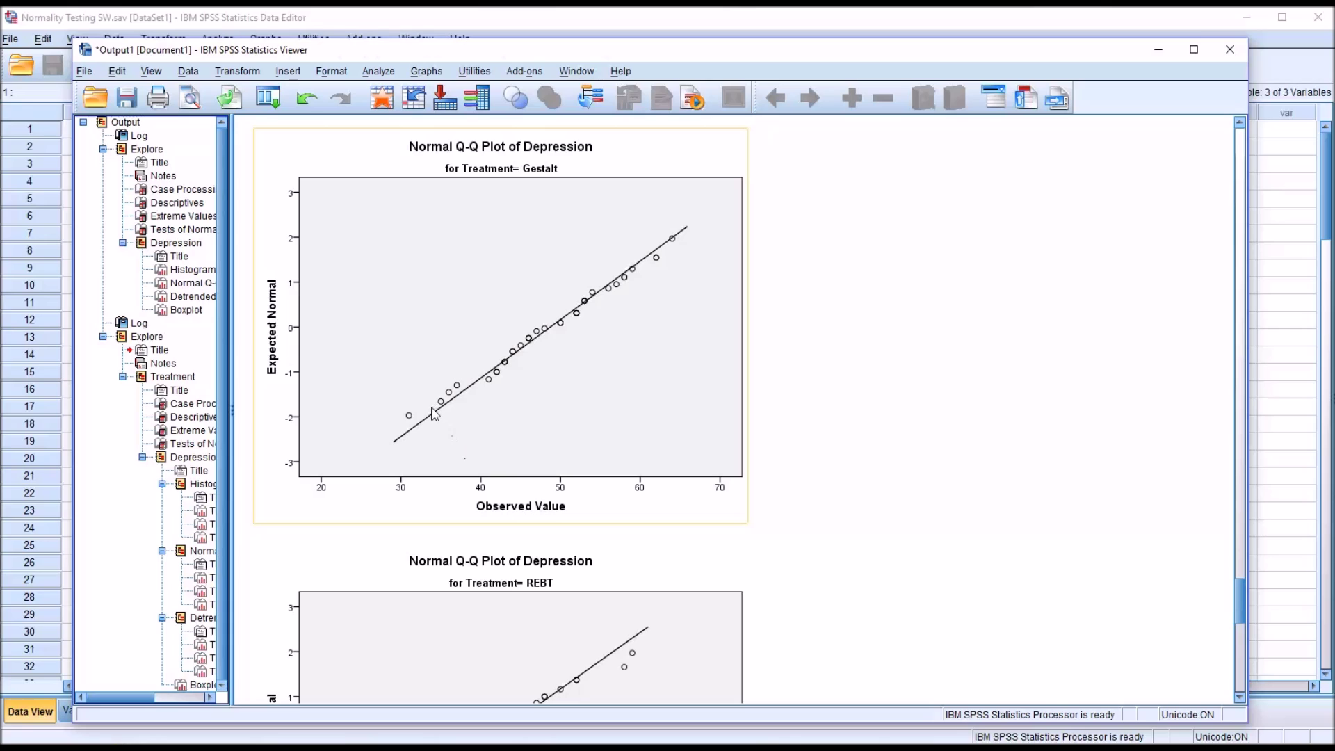
left_click(1086, 550)
left_click_drag(1240, 591, 1239, 608)
left_click(599, 461)
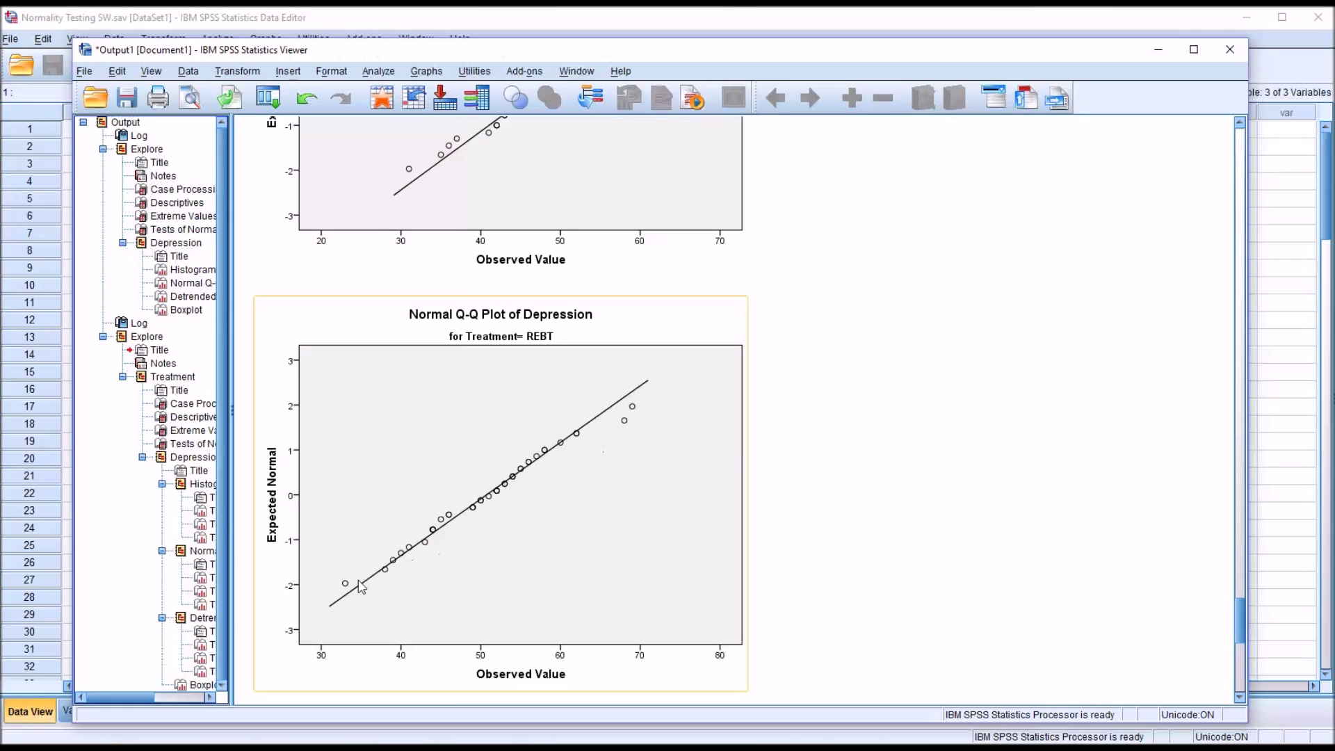
left_click(850, 541)
left_click_drag(1242, 603, 1240, 616)
left_click(691, 568)
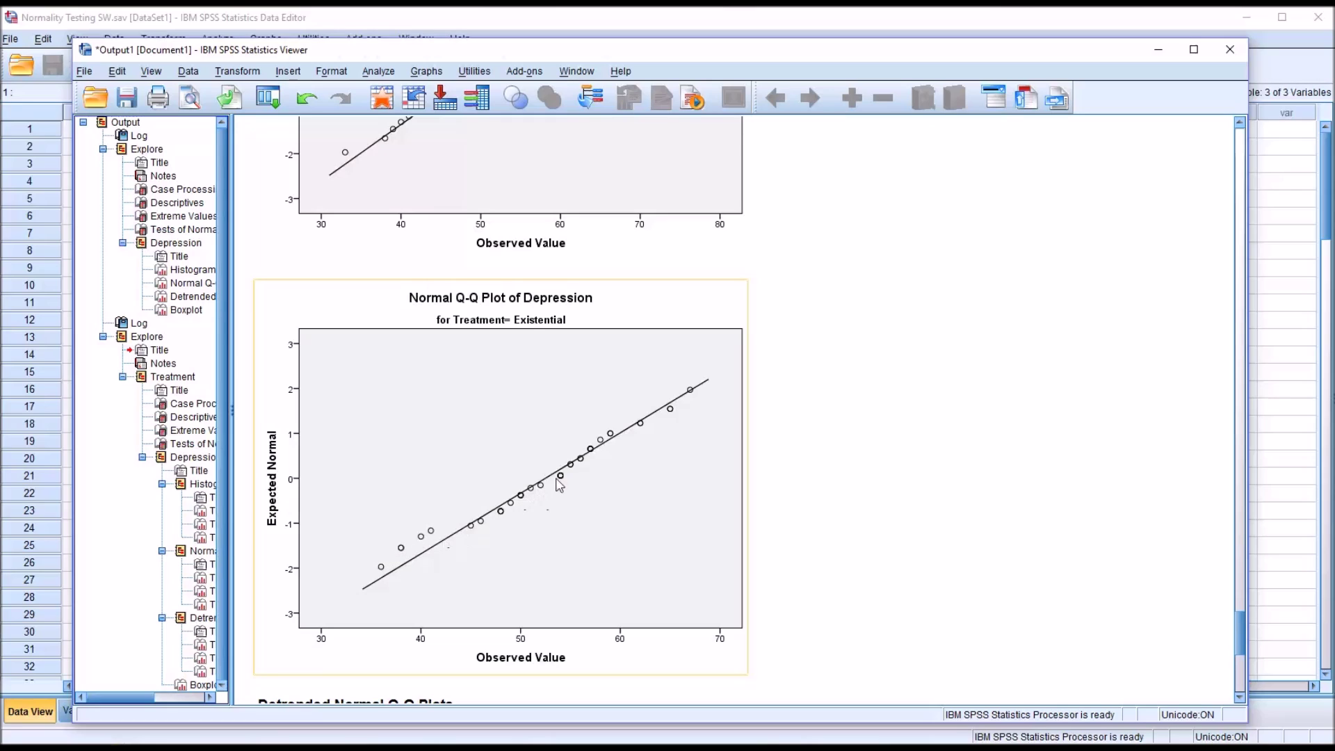
left_click(983, 616)
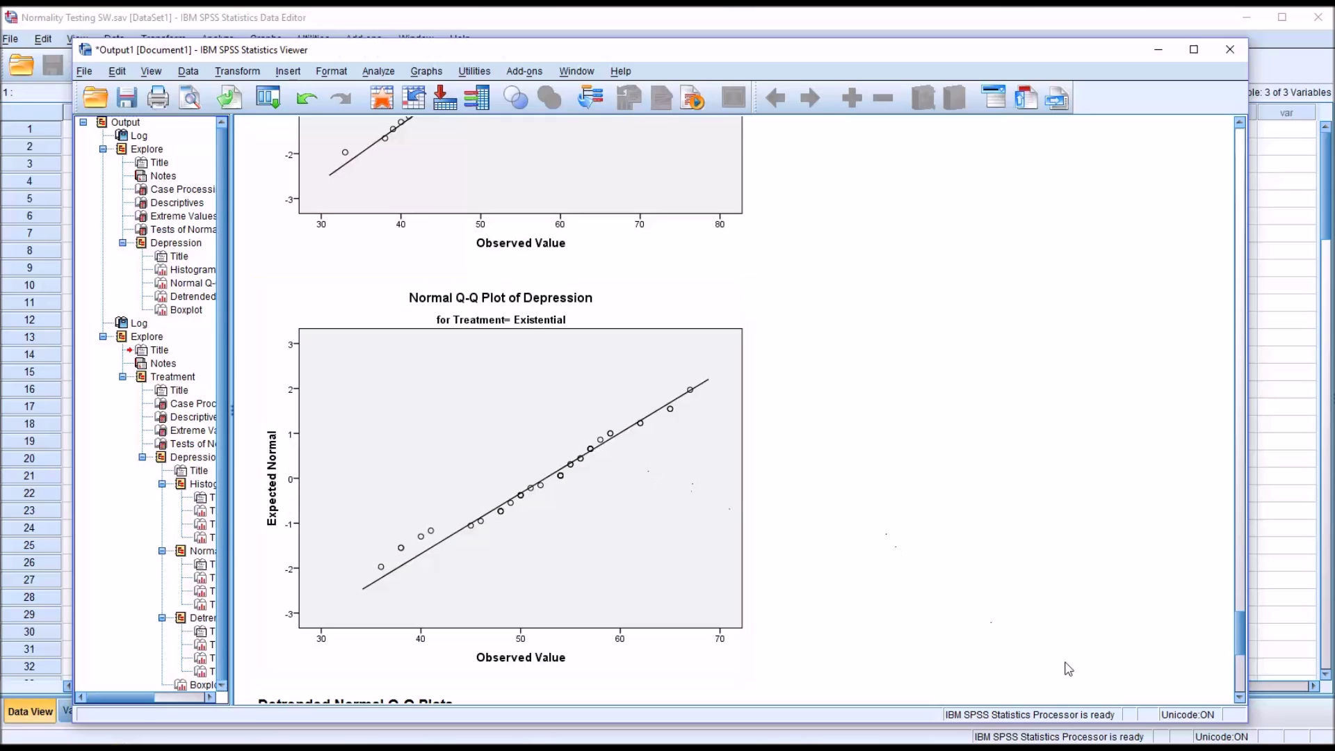
Inspect the Depression boxplots of the three treatment groups for symmetry and outliers.
left_click_drag(1240, 644, 1243, 674)
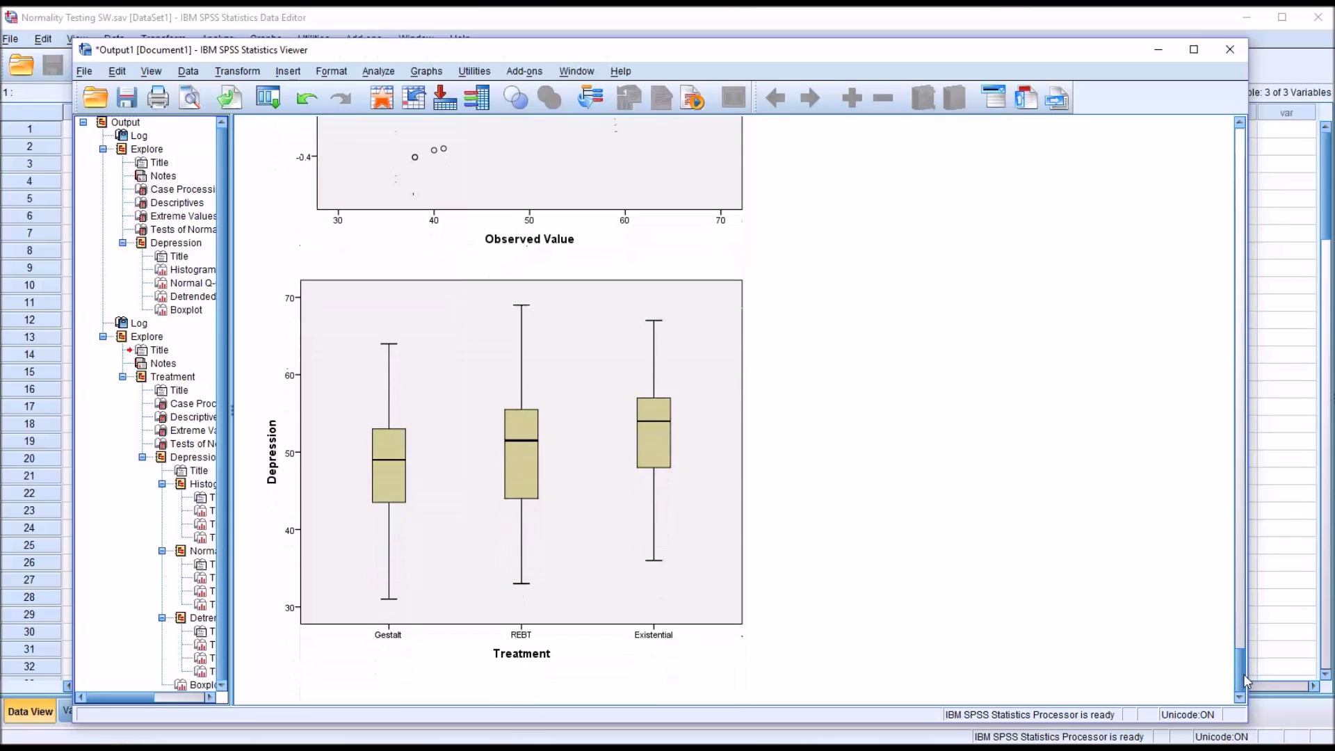
left_click(534, 606)
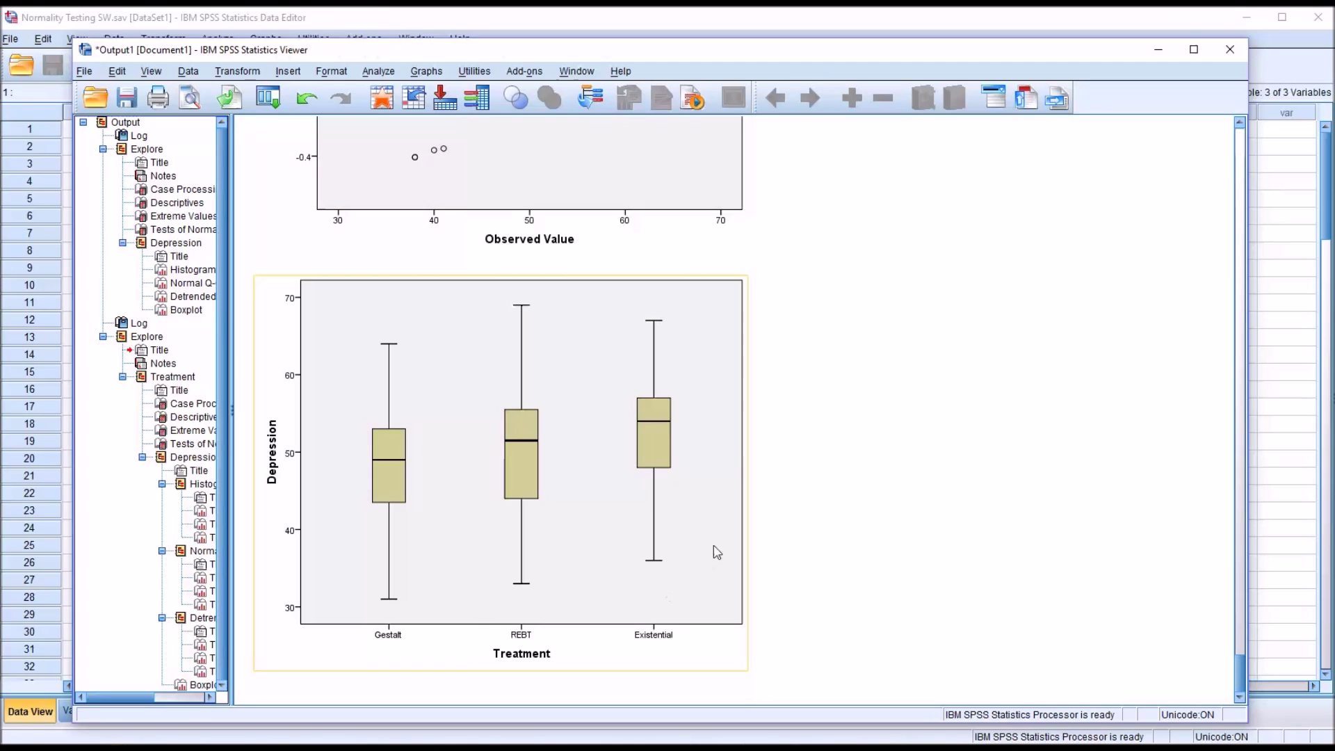
left_click(793, 511)
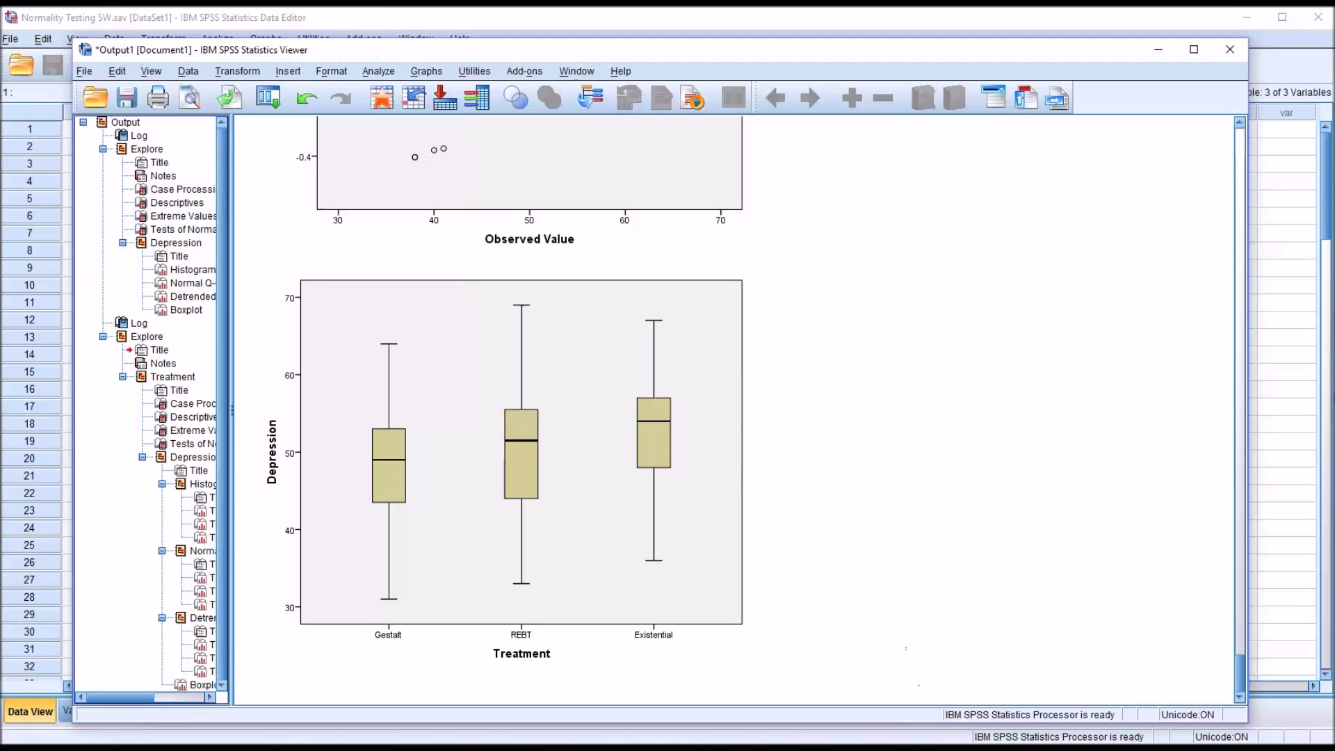